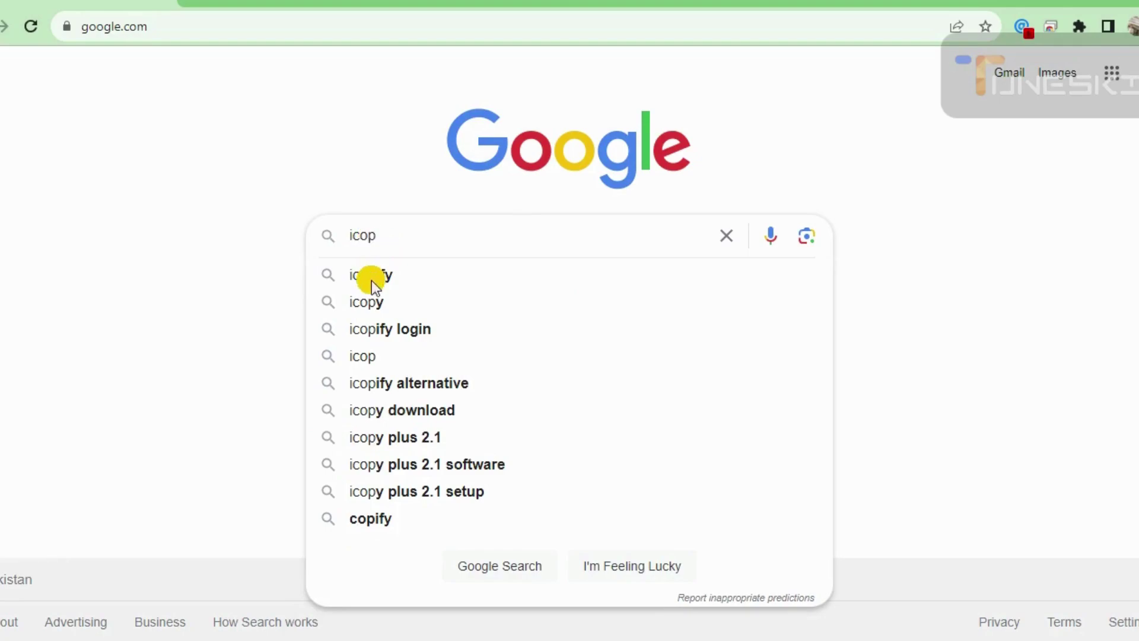
# - Search Google for 'icopify' and bring up the icopify.co guest posting site
pyautogui.click(382, 276)
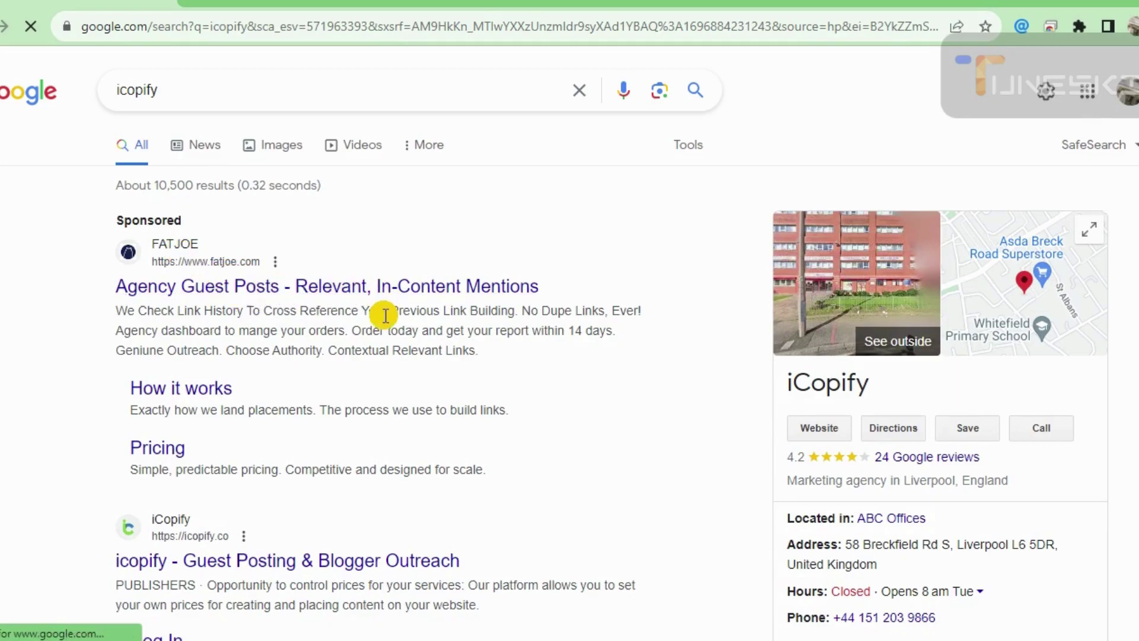
pyautogui.scroll(-4, 385, 316)
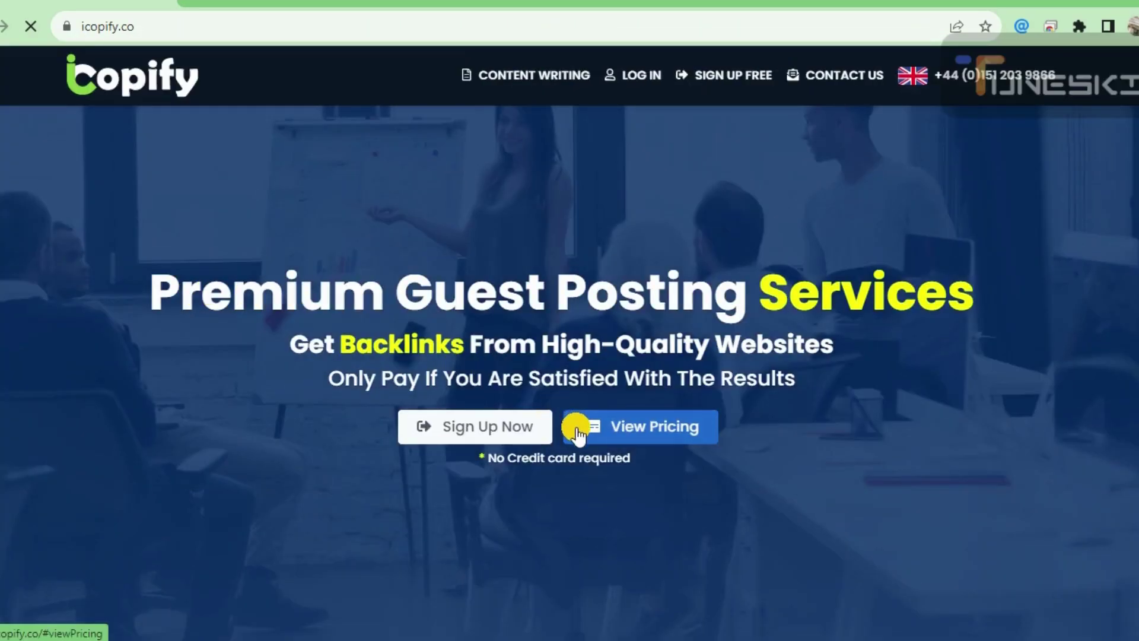
# - Open the free sign-up form and register with the account holder's name and e-mail address
pyautogui.click(463, 429)
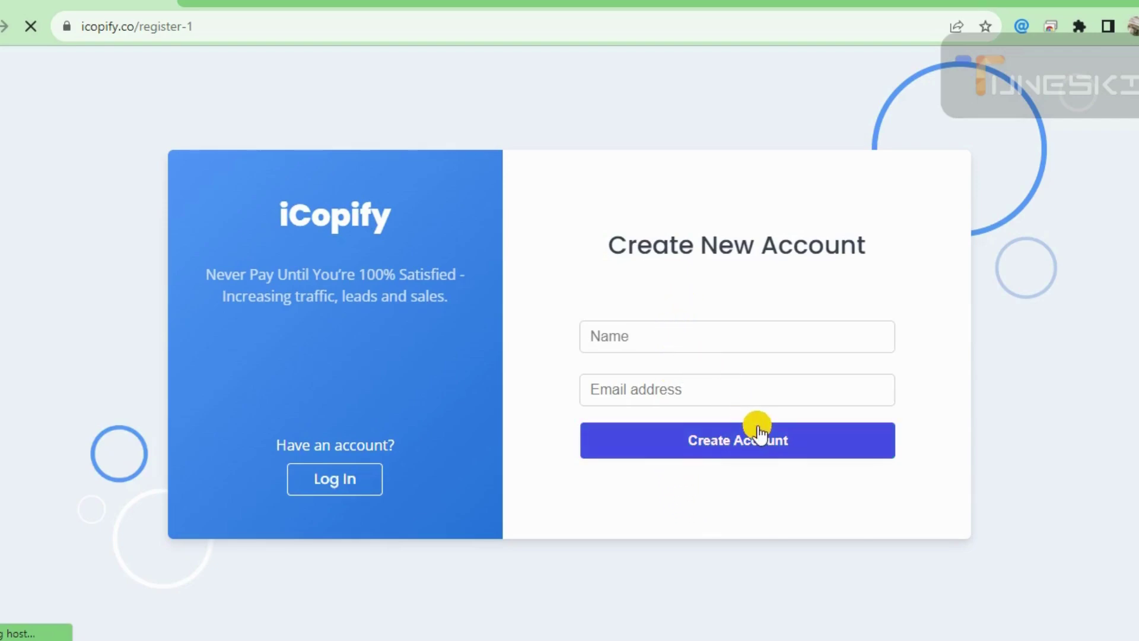
pyautogui.click(746, 442)
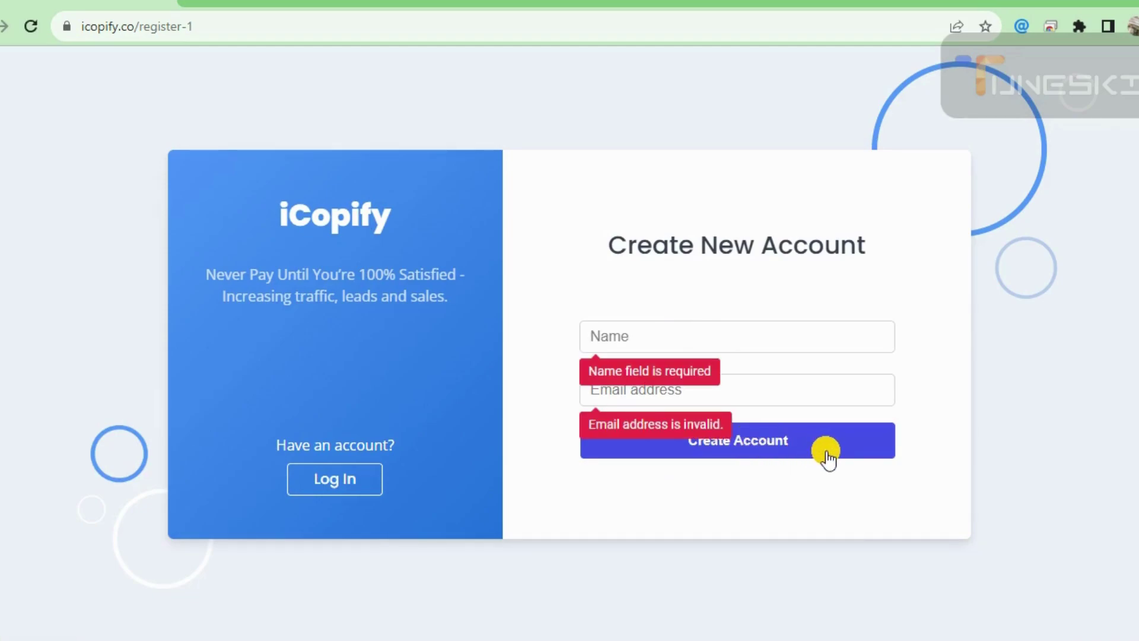
pyautogui.click(661, 336)
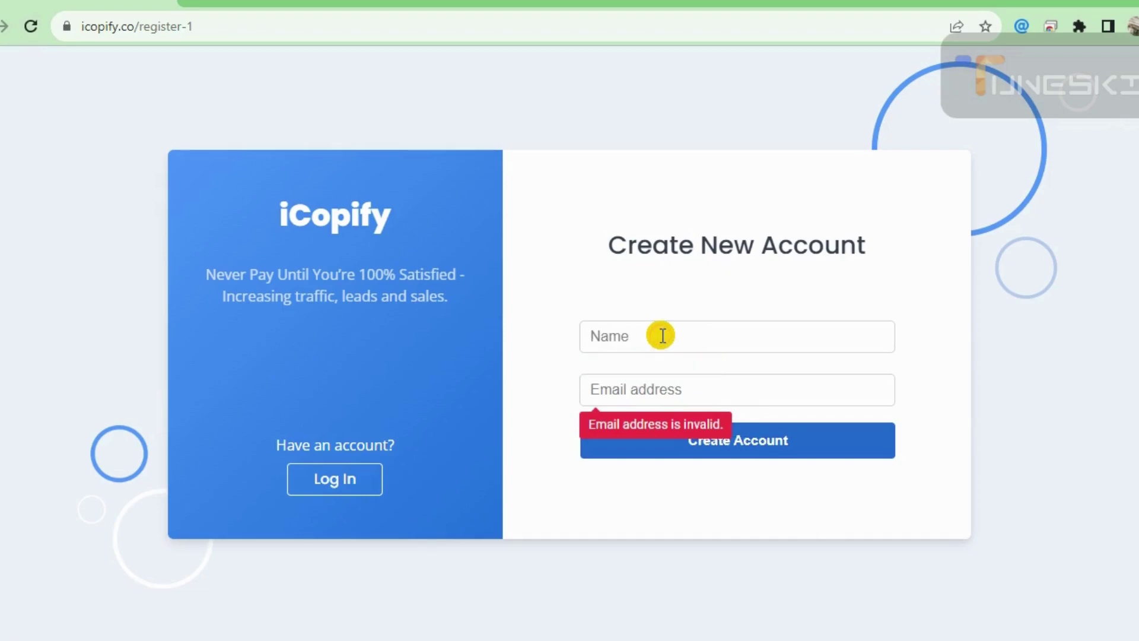
pyautogui.press('Tab')
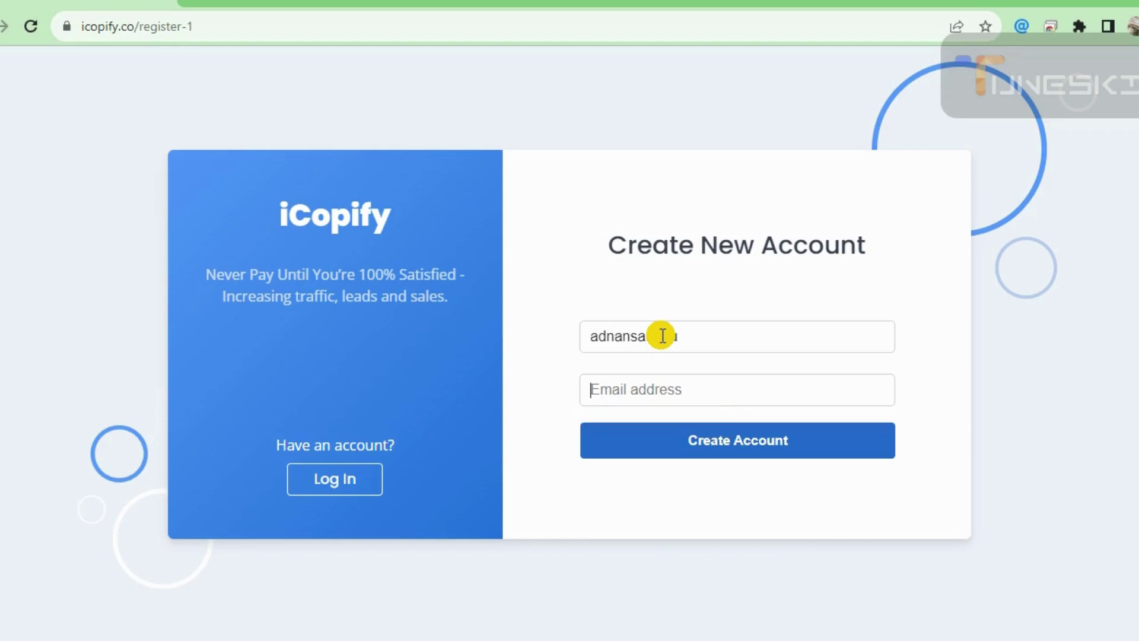
pyautogui.write('a')
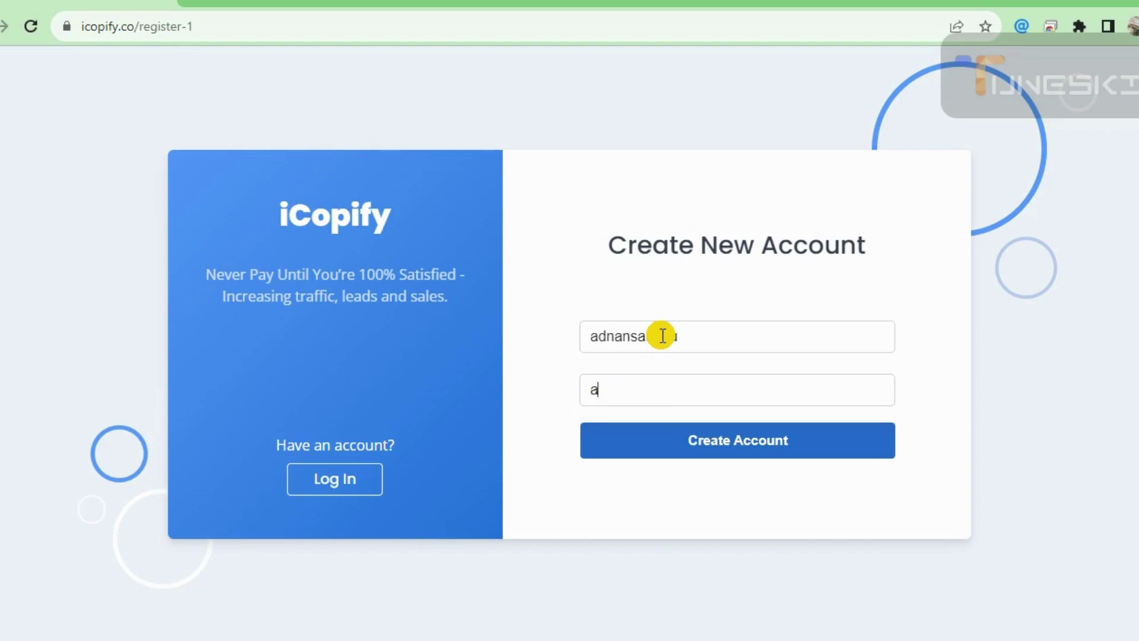
pyautogui.press('BackSpace')
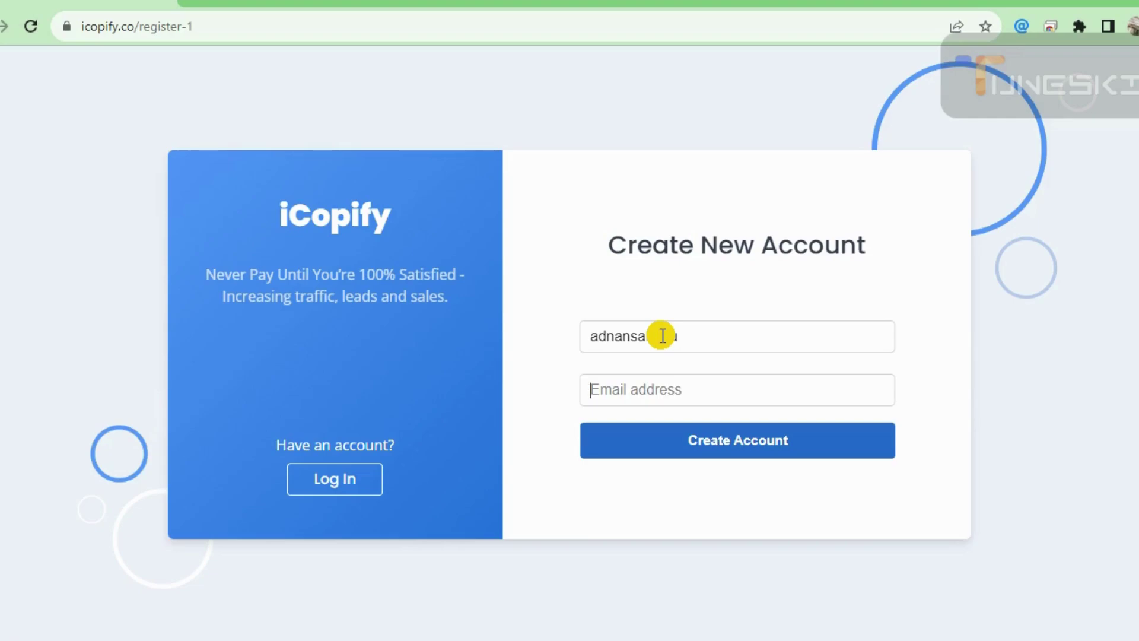
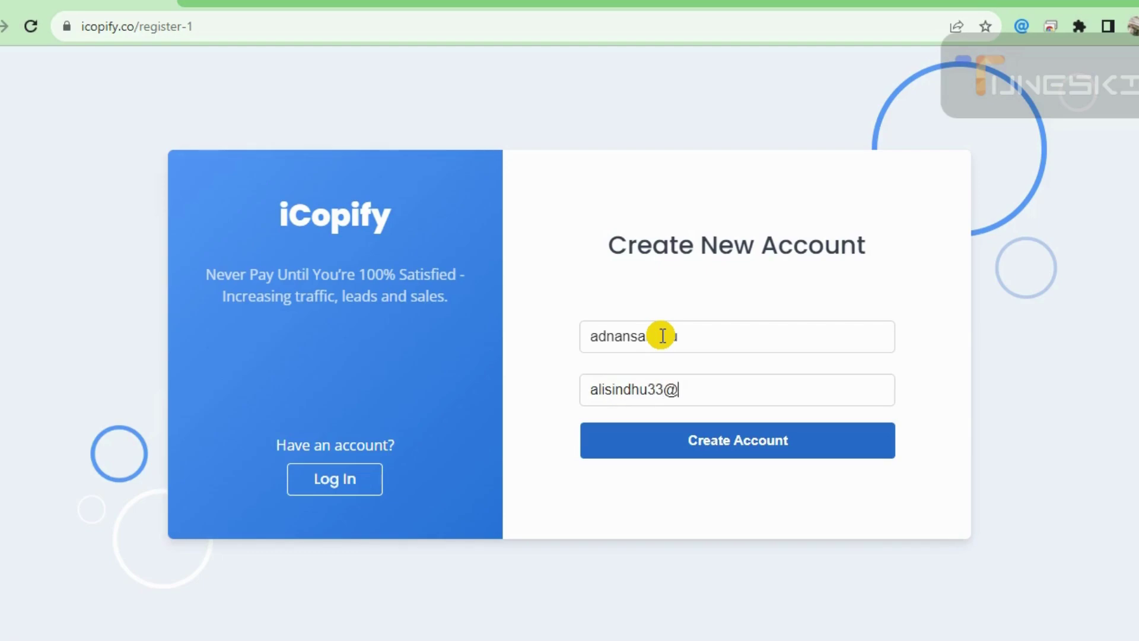
pyautogui.click(716, 452)
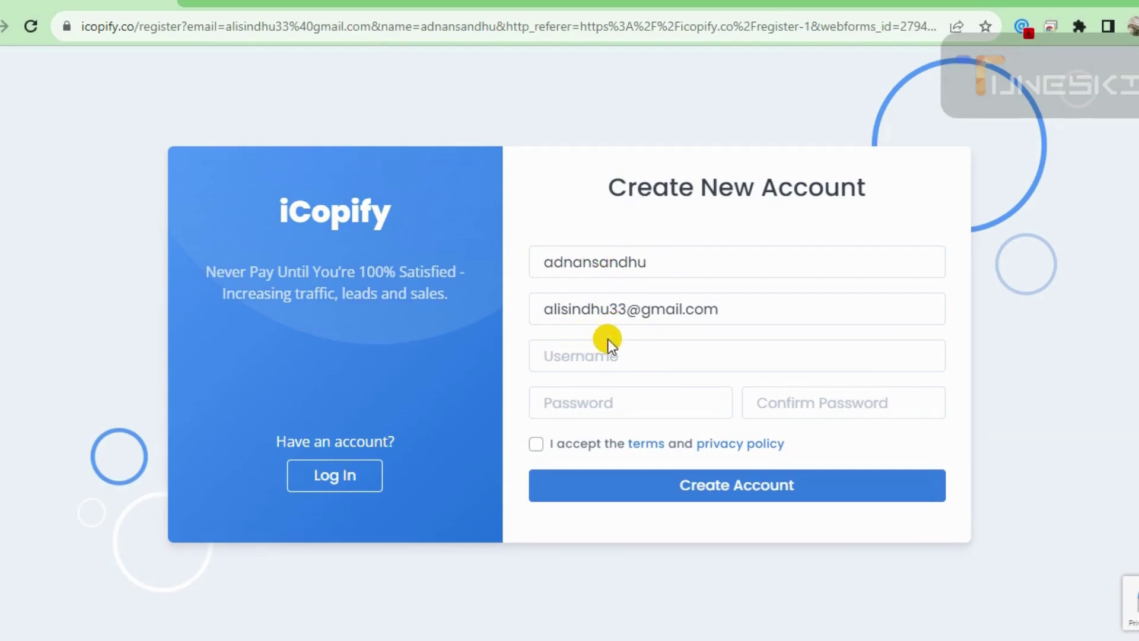
# - Fix the full name: add a space and capitalise the first name and surname
pyautogui.click(621, 362)
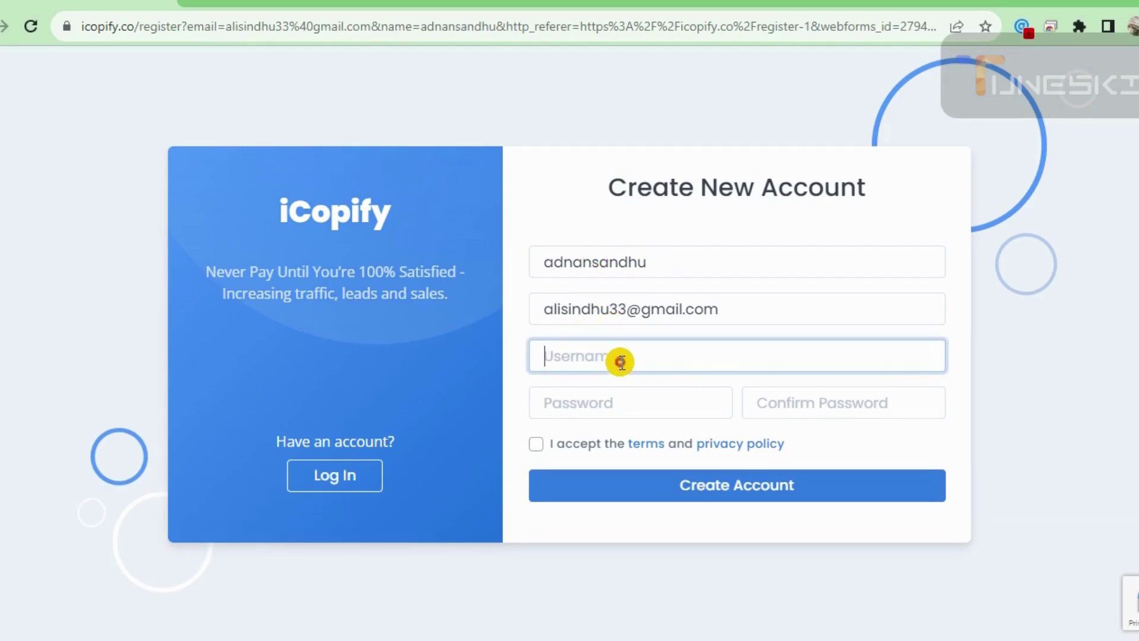
pyautogui.click(594, 263)
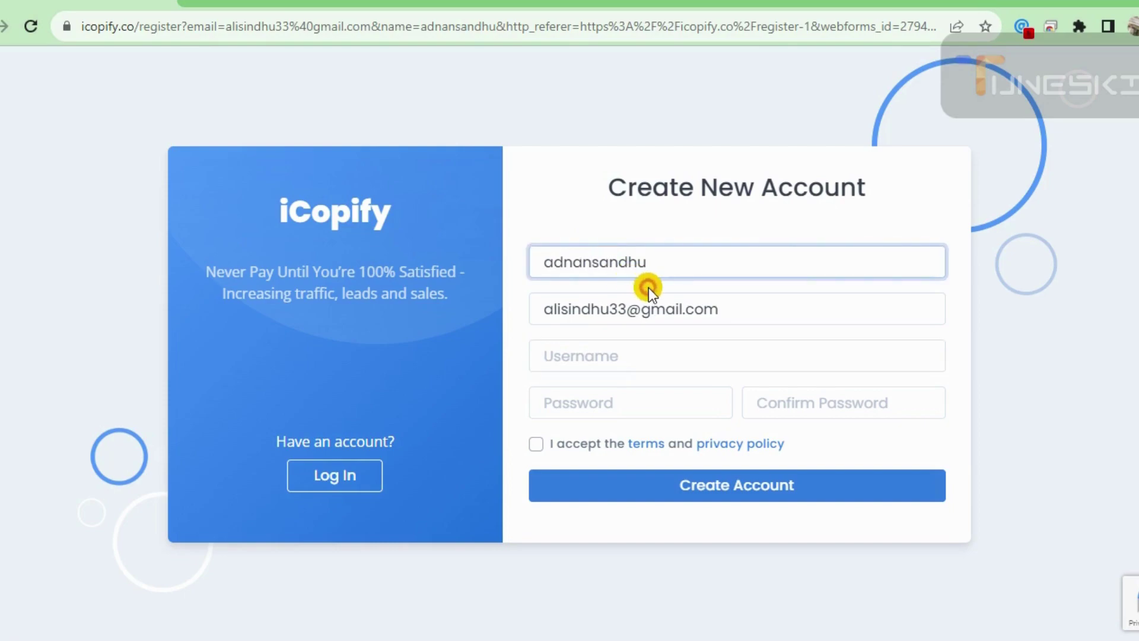
pyautogui.click(554, 263)
pyautogui.press('BackSpace')
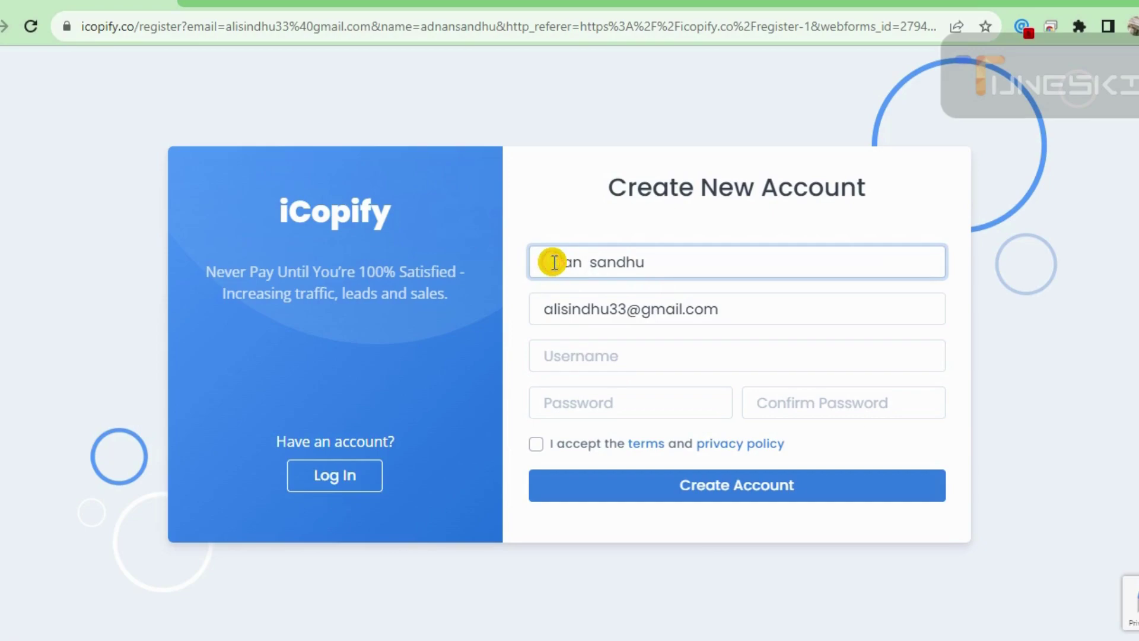
pyautogui.write('n')
pyautogui.press('Right')
pyautogui.press('Right')
pyautogui.press('Right')
pyautogui.press('Right')
pyautogui.press('Right')
pyautogui.press('BackSpace')
pyautogui.write('S')
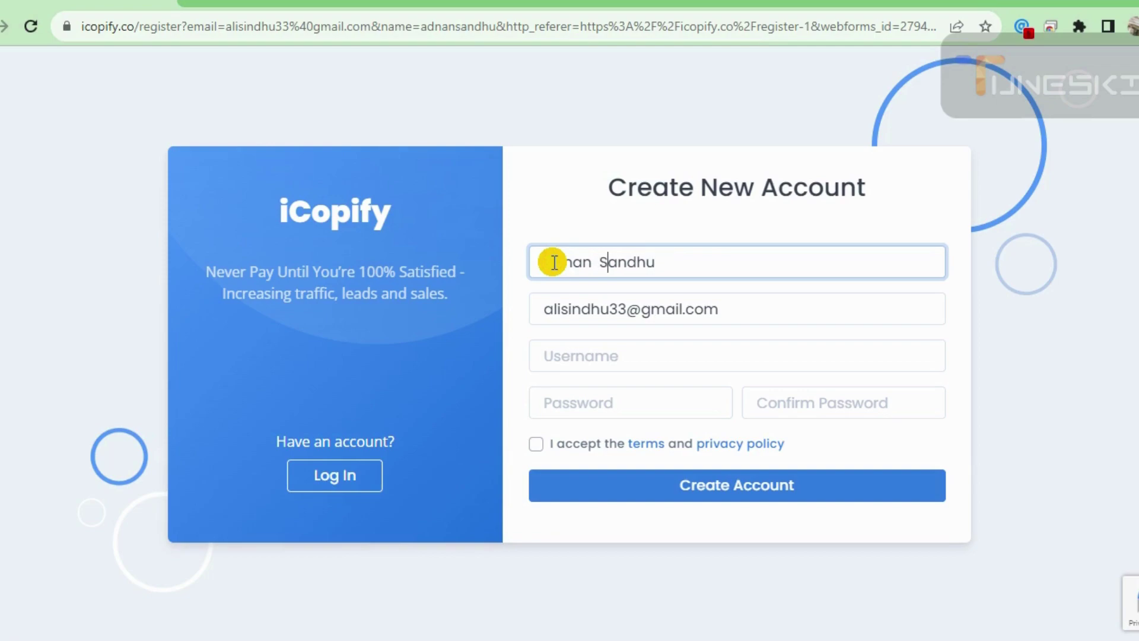
# - Enter a username, set and confirm the password, and accept the terms and privacy policy
pyautogui.press('Tab')
pyautogui.press('Tab')
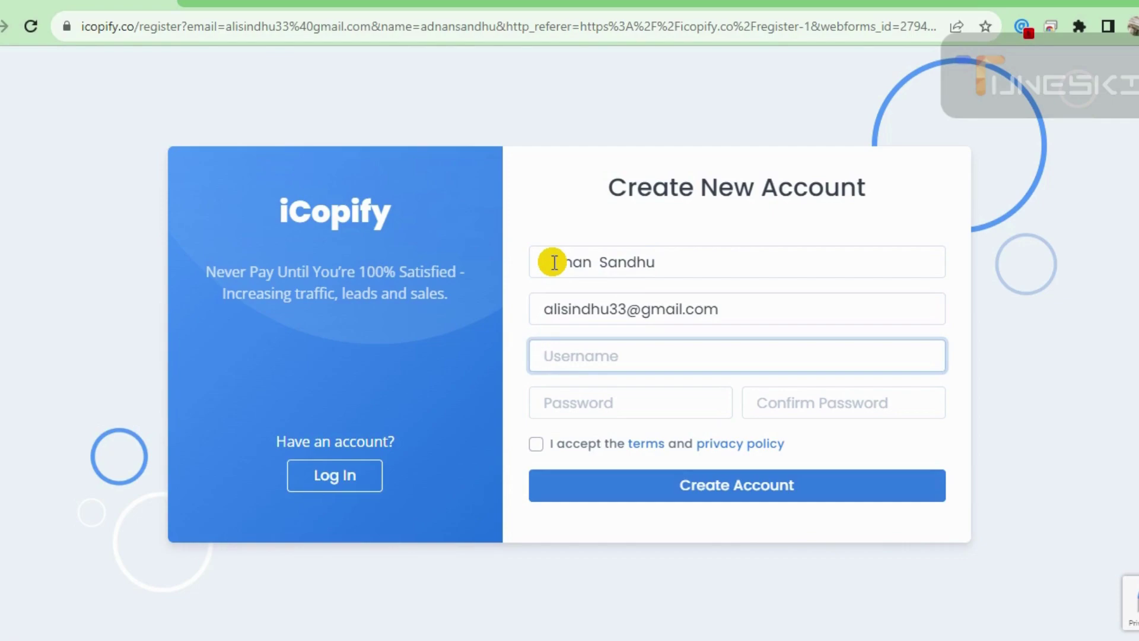
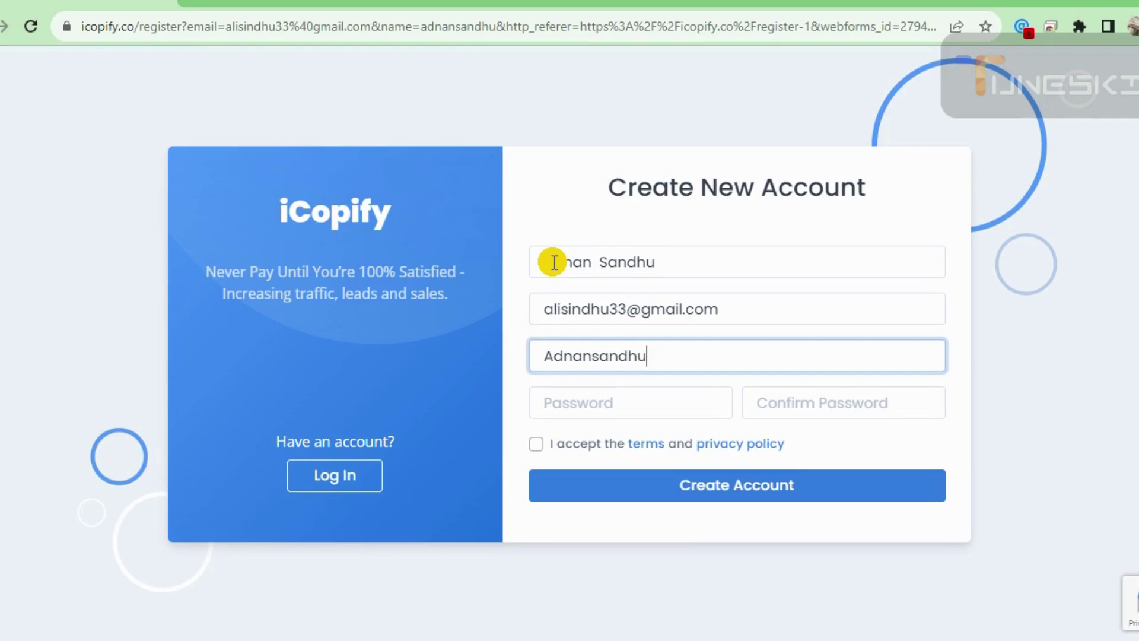
pyautogui.press('Tab')
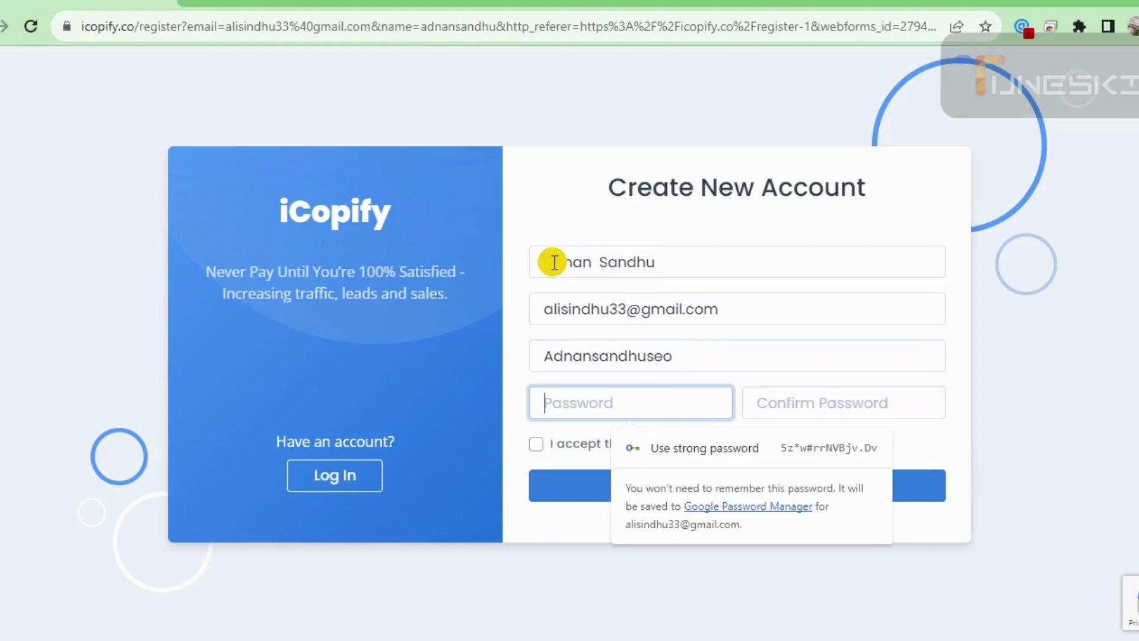
pyautogui.write('•••••')
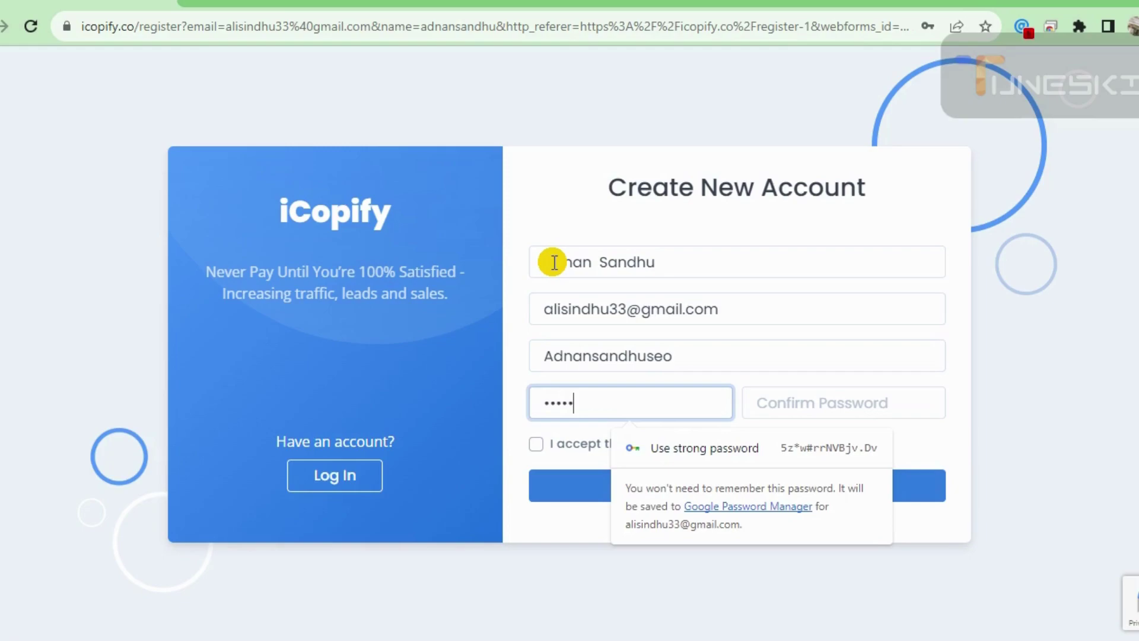
pyautogui.write('••••')
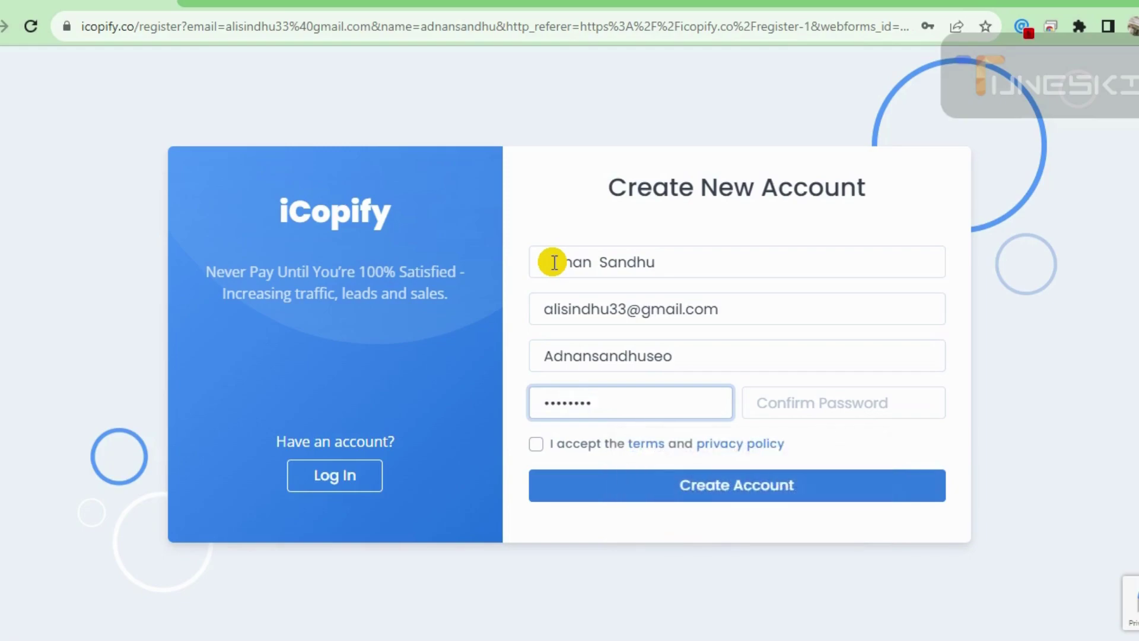
pyautogui.press('Tab')
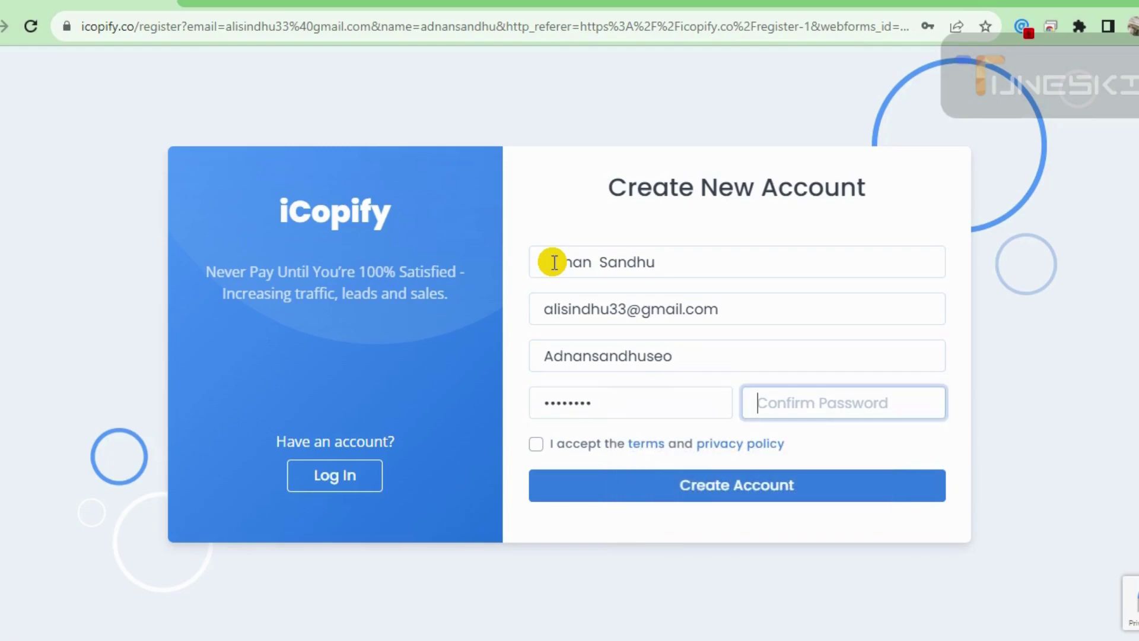
pyautogui.write('•••••••')
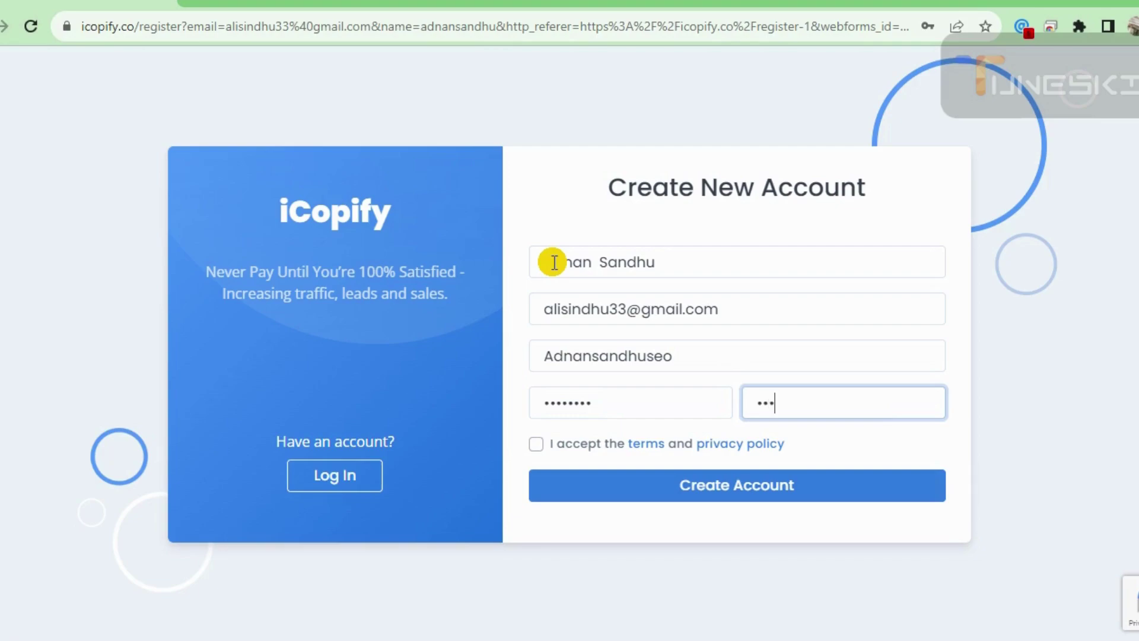
pyautogui.write('•')
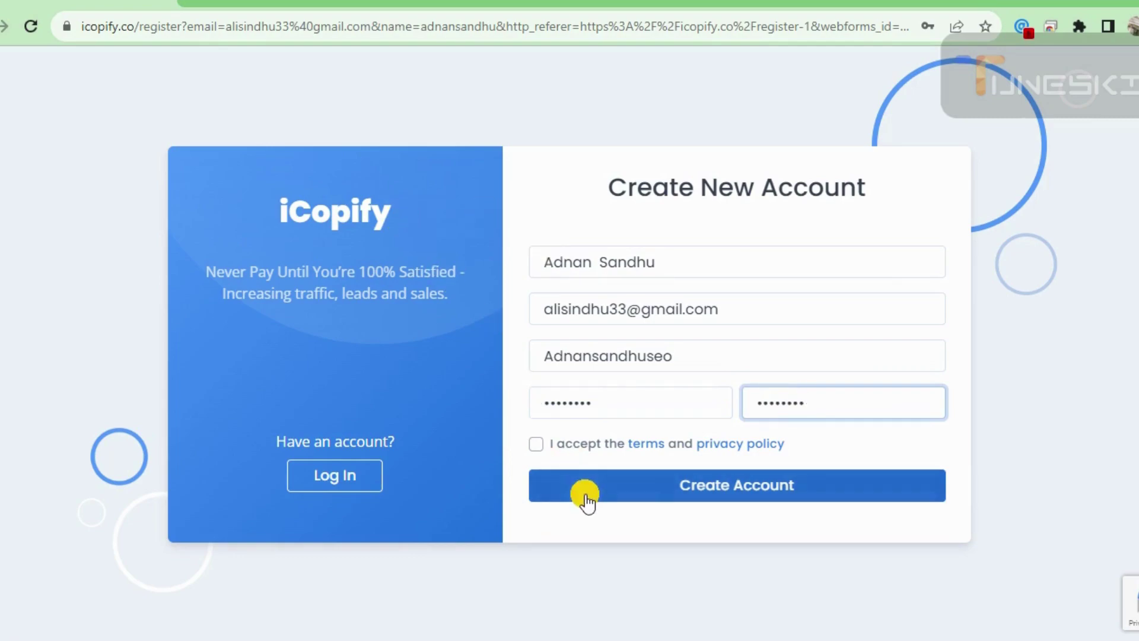
pyautogui.click(537, 442)
# - Submit the registration, let Chrome save the password, and switch the account to Publisher
pyautogui.click(694, 489)
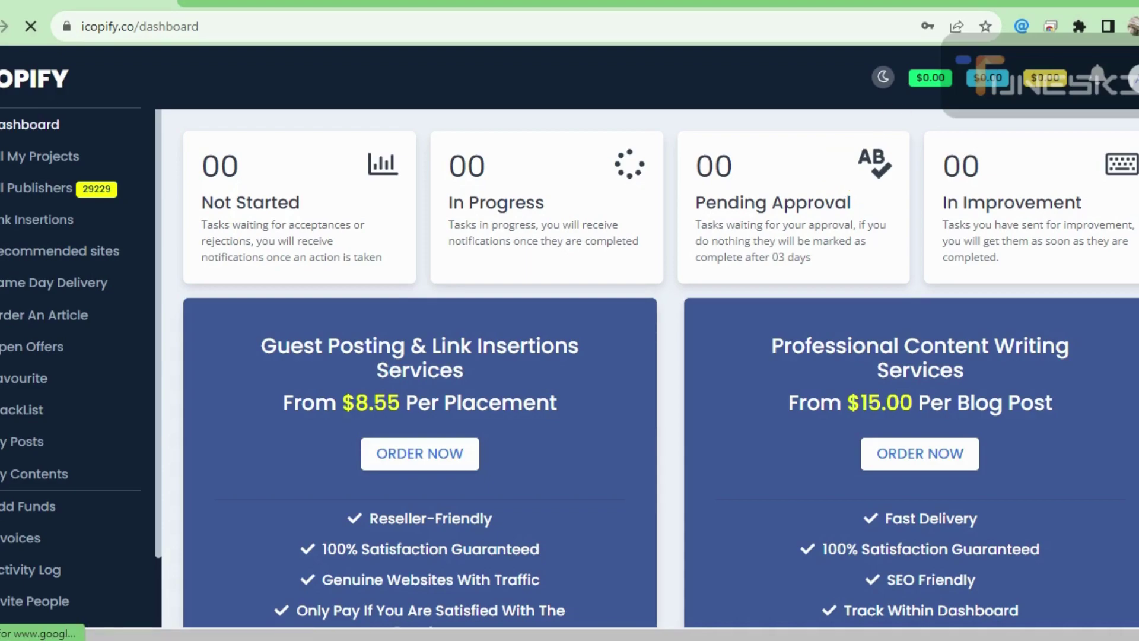
pyautogui.click(1133, 77)
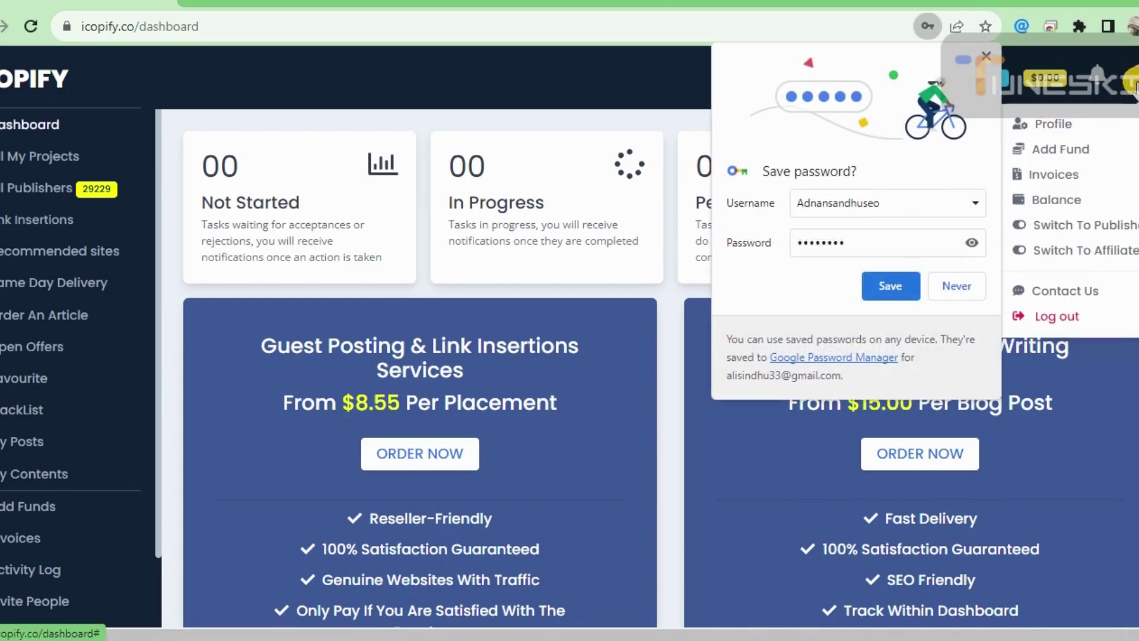
pyautogui.click(881, 290)
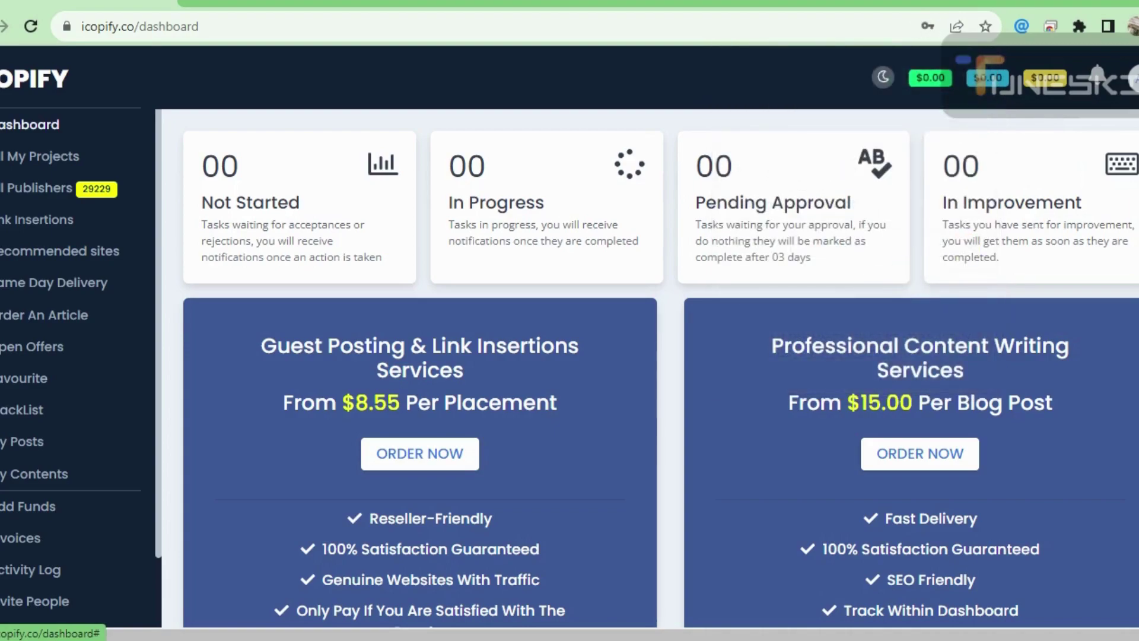
pyautogui.click(1132, 81)
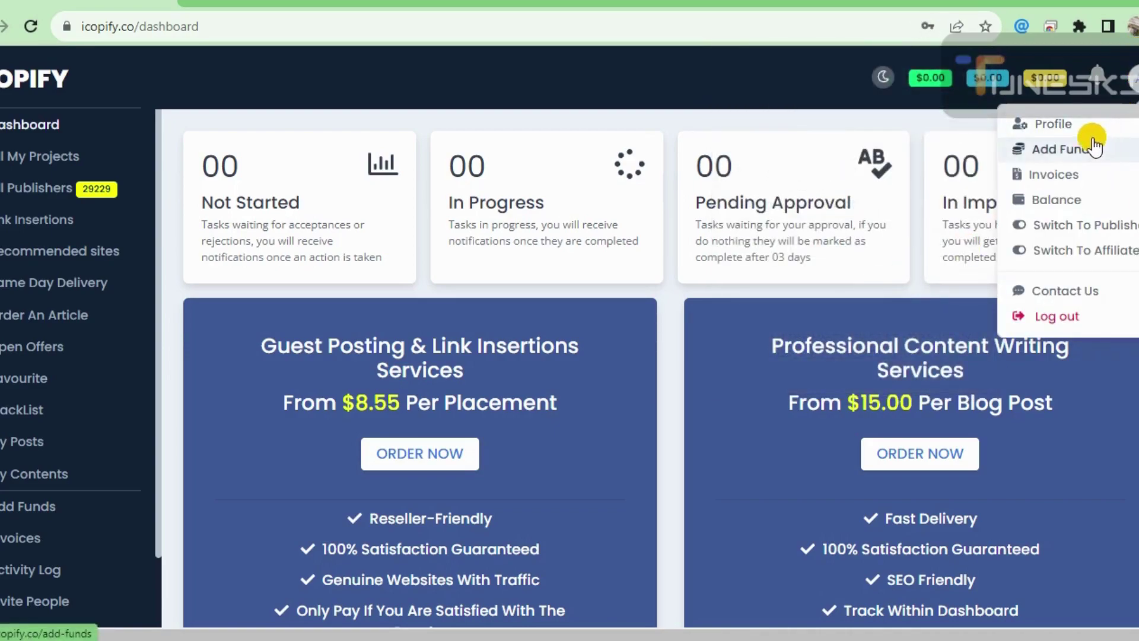
pyautogui.click(1066, 234)
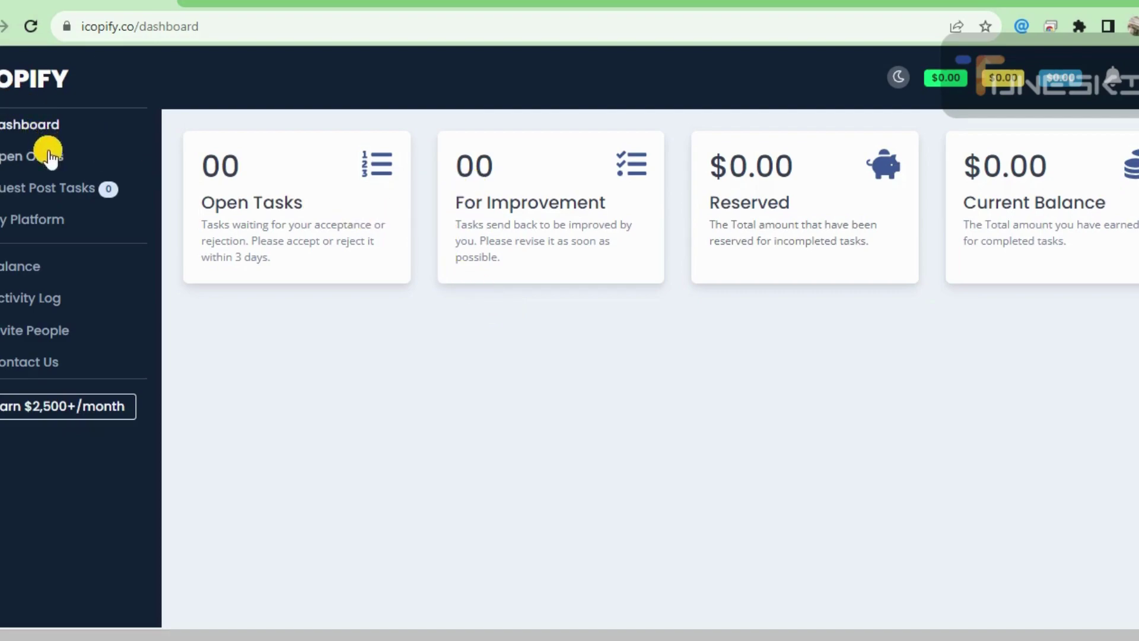
# - From My Platform, choose Add New Website, review the requirements and click Agree & Add New Website
pyautogui.click(36, 223)
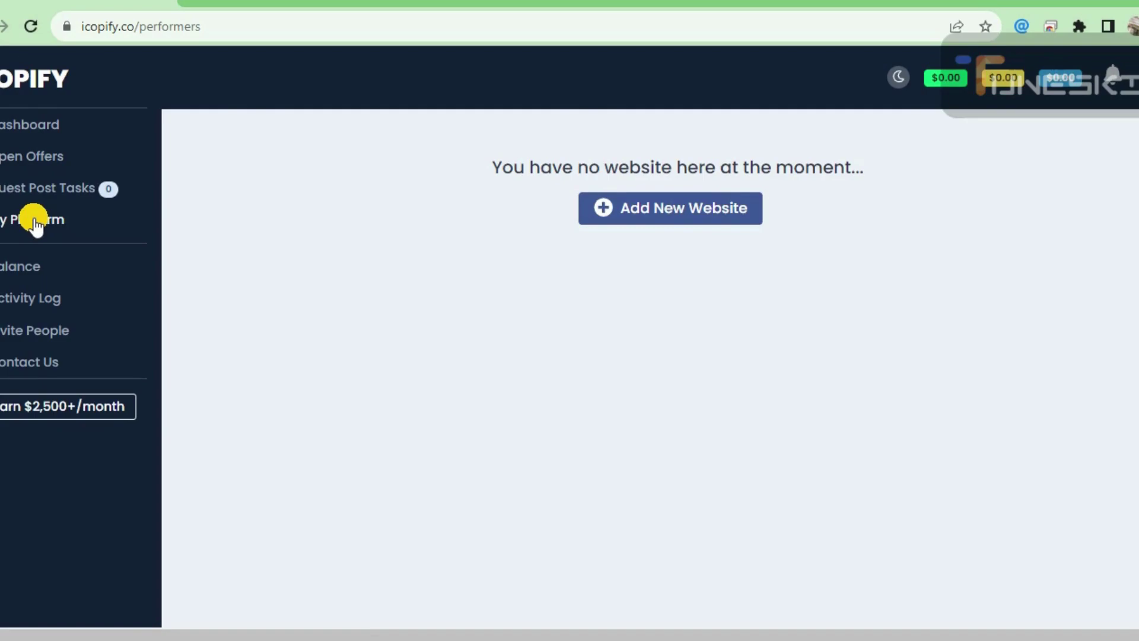
pyautogui.click(717, 204)
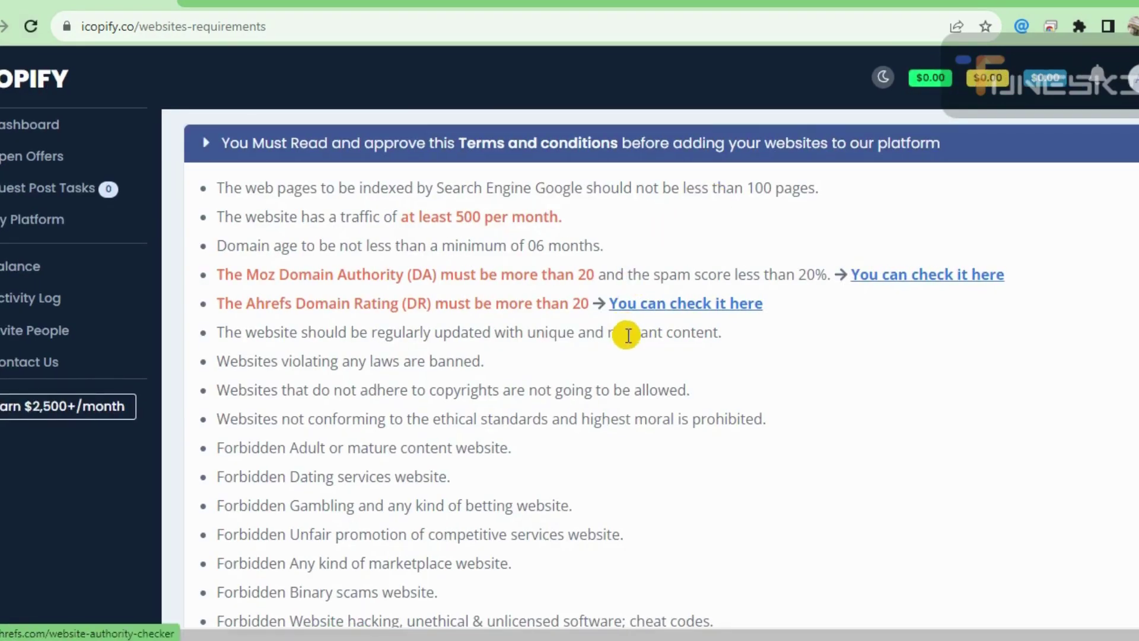
pyautogui.scroll(-10, 741, 342)
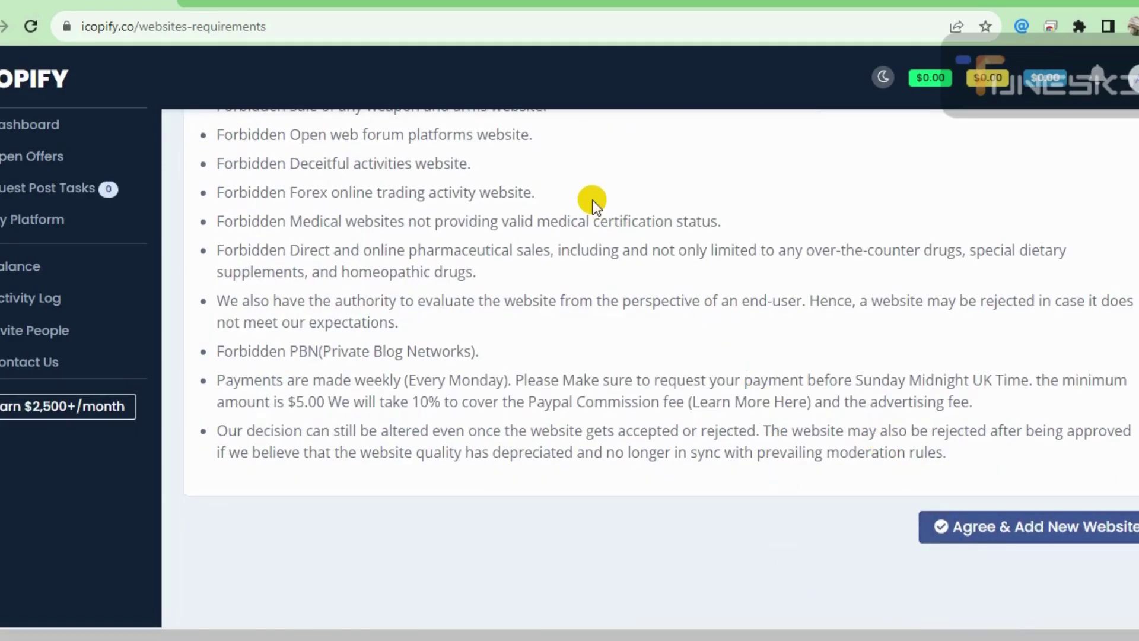
pyautogui.scroll(10, 593, 200)
pyautogui.scroll(-1, 593, 200)
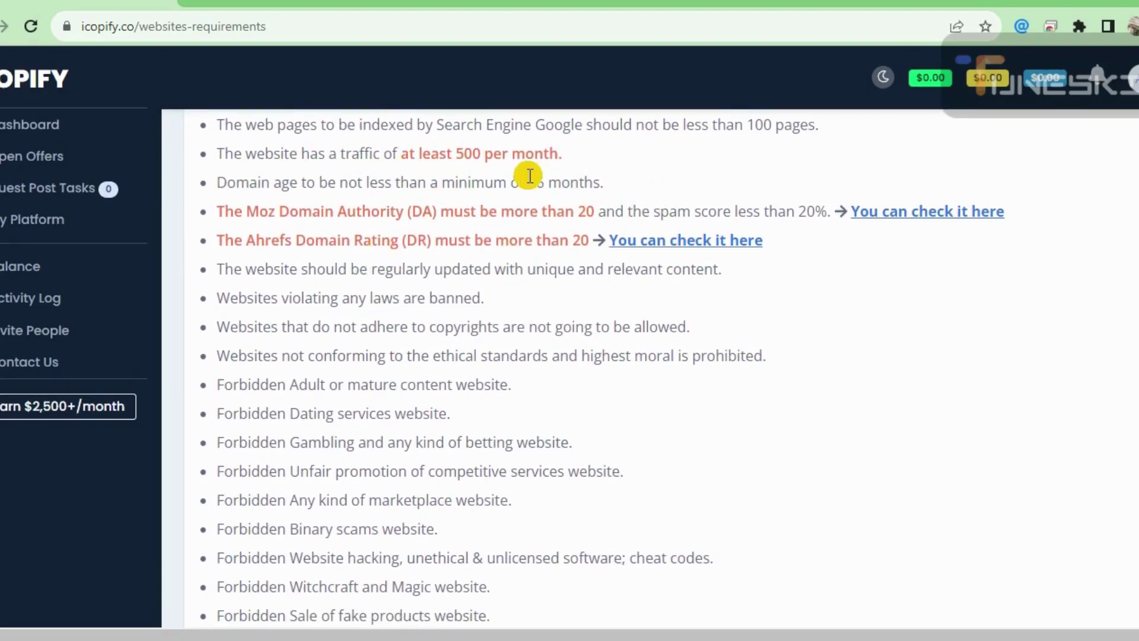
pyautogui.scroll(-4, 485, 402)
pyautogui.scroll(-5, 484, 401)
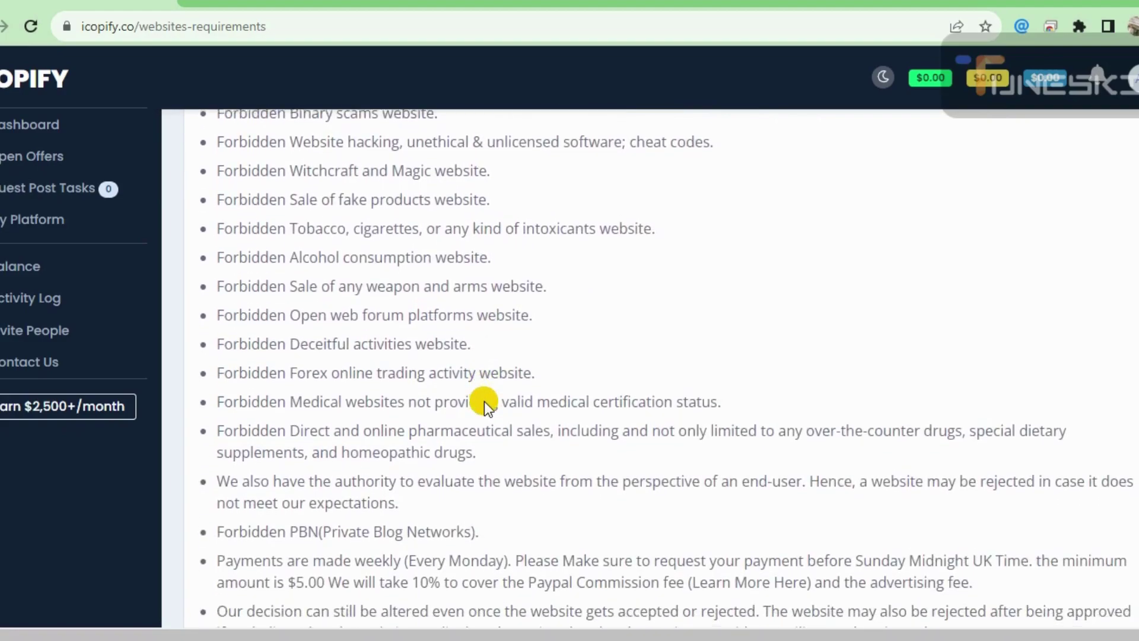
pyautogui.scroll(-1, 484, 401)
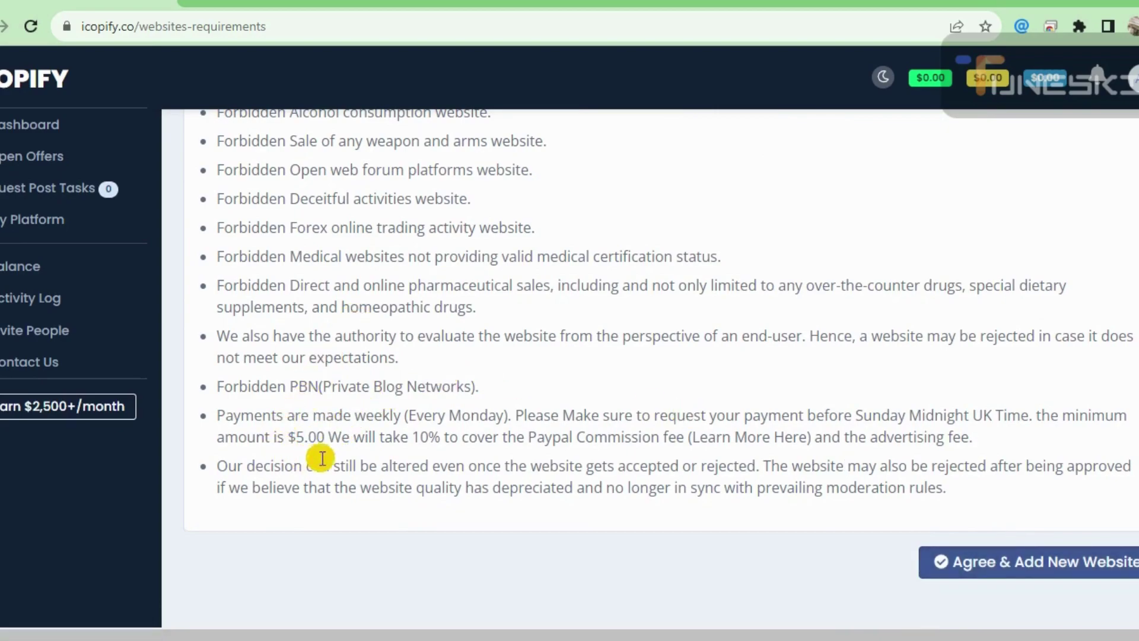
pyautogui.click(1054, 561)
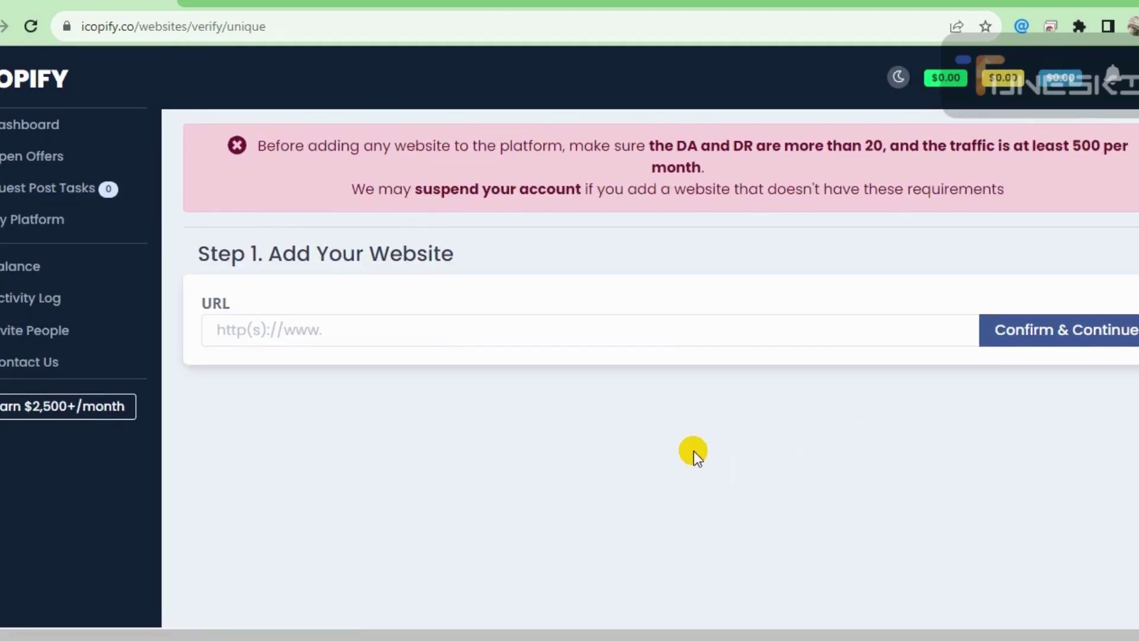
pyautogui.click(401, 339)
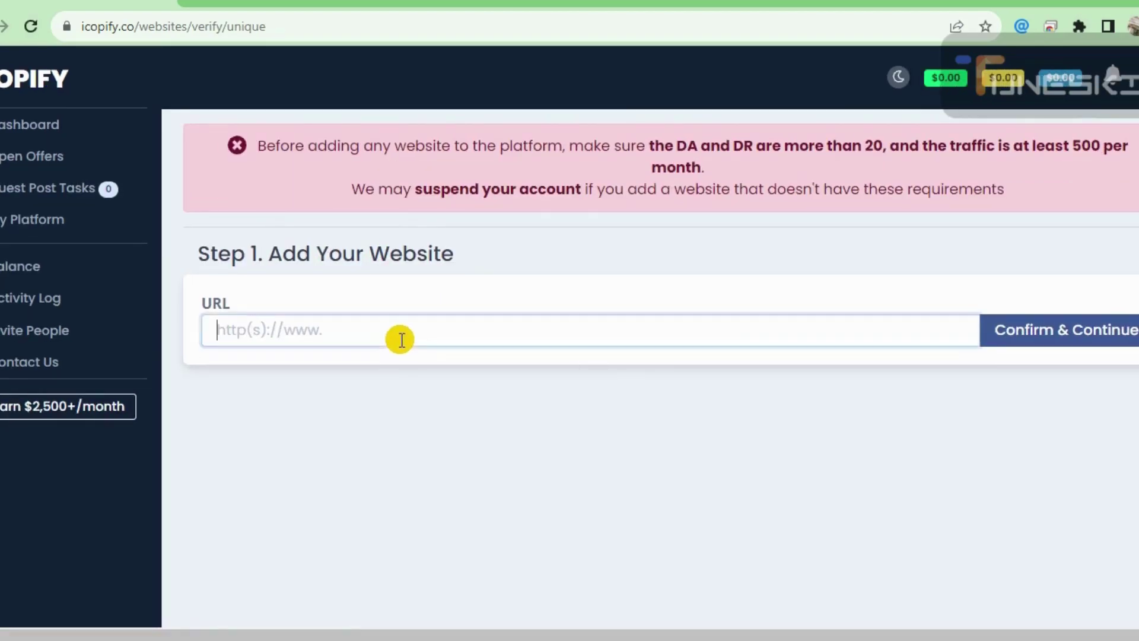
# - Open a new Chrome tab and load google.com
pyautogui.click(189, 2)
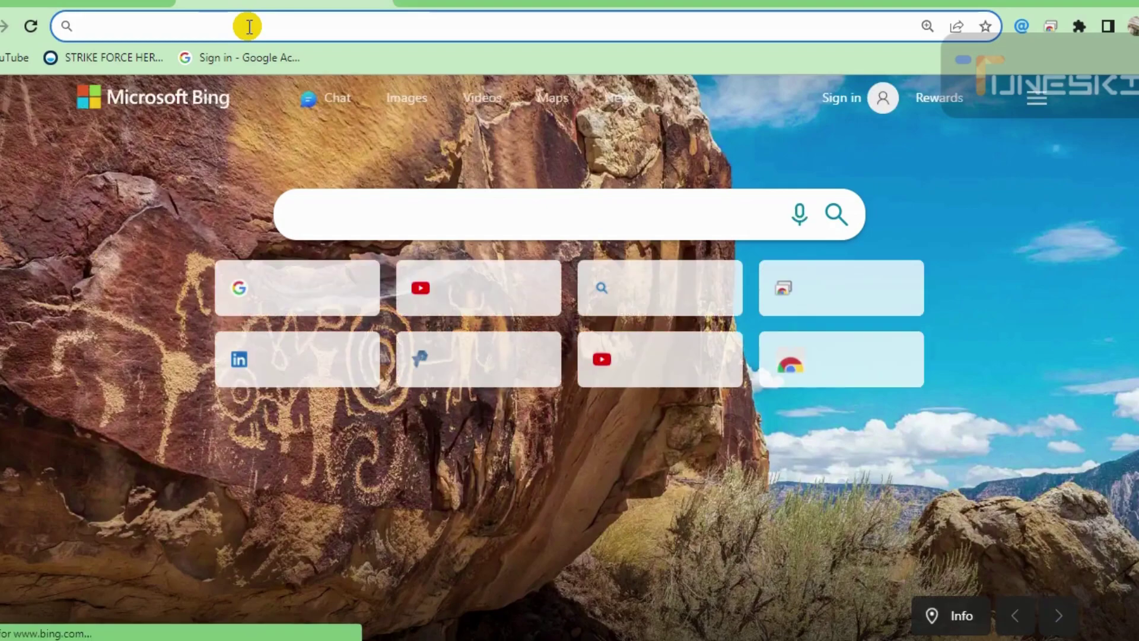
pyautogui.write('google.com')
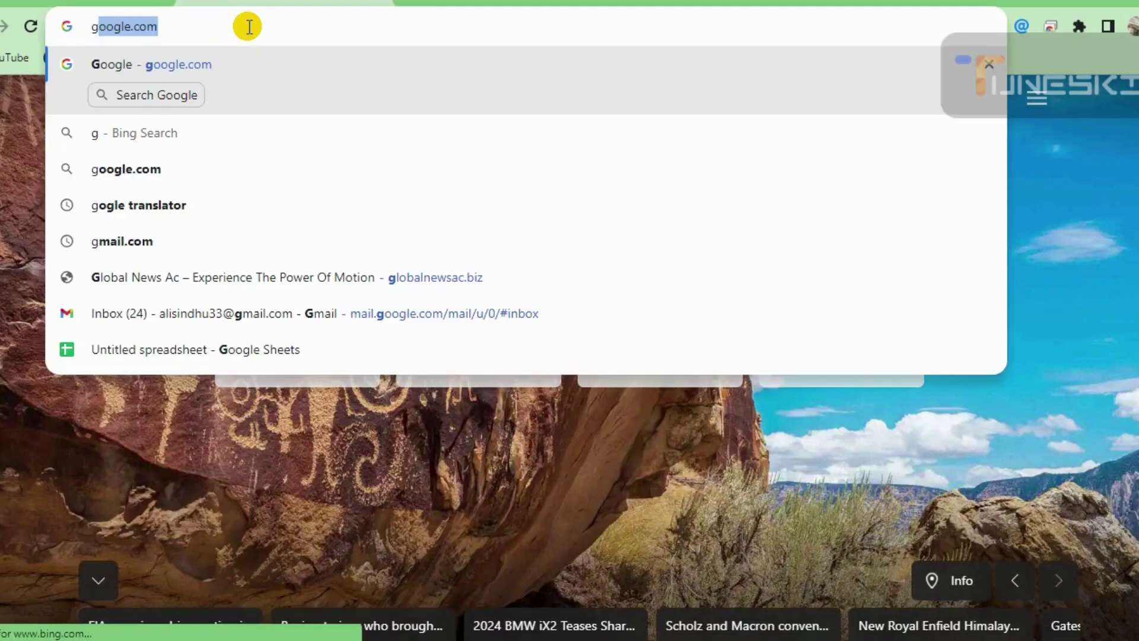
pyautogui.press('Return')
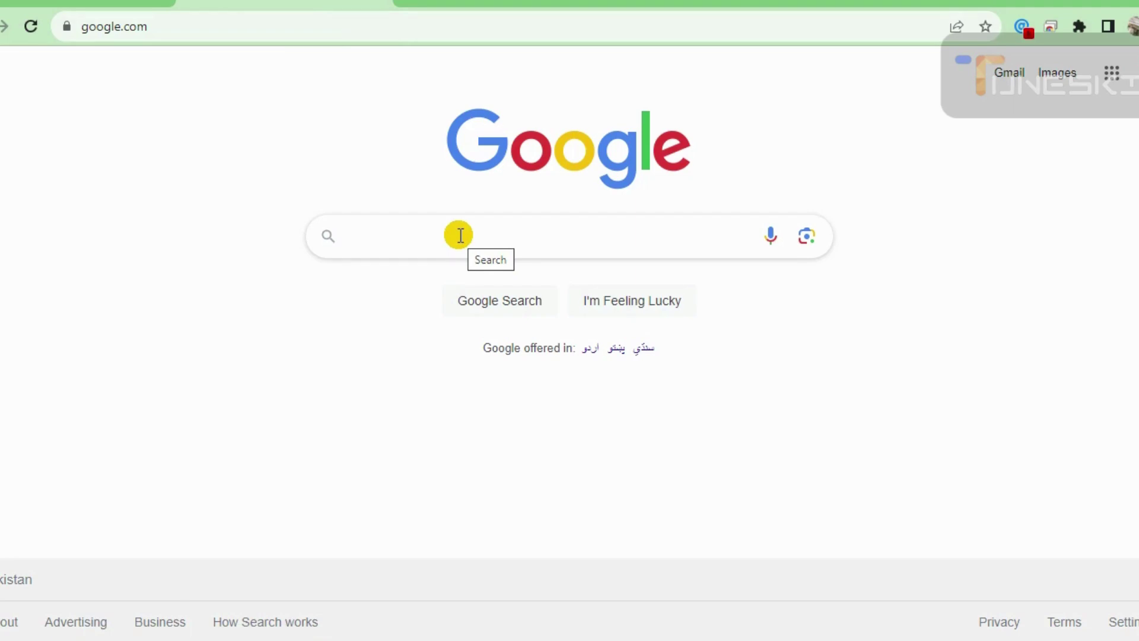
# - Search for TechBullion, open techbullion.com, select its URL, and go back to the iCopify tab
pyautogui.write('te')
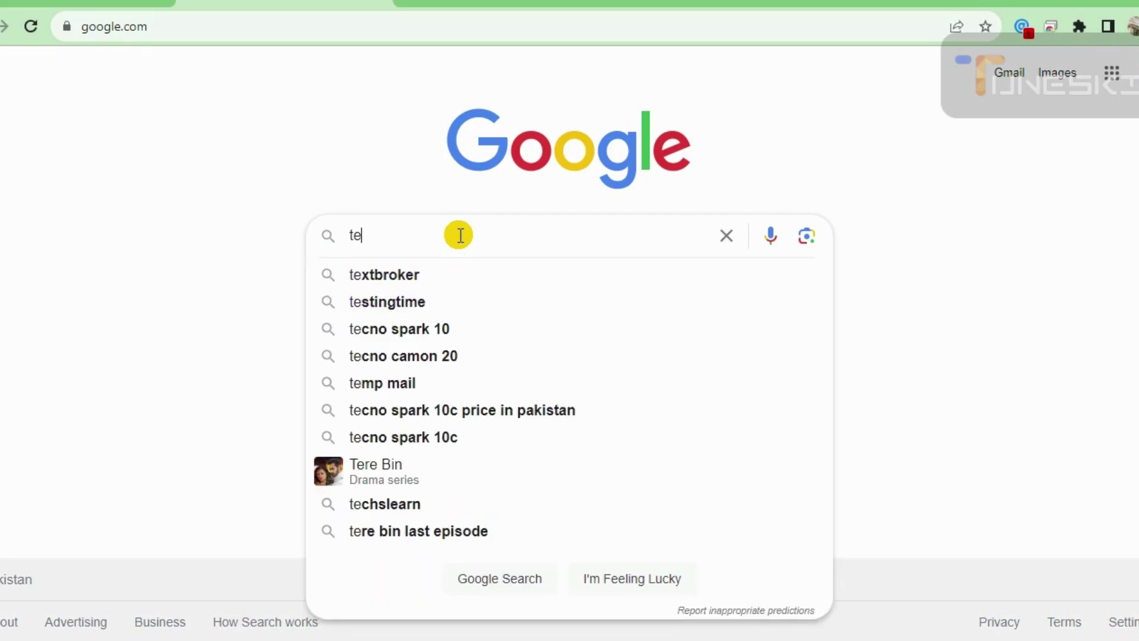
pyautogui.write('chbullion')
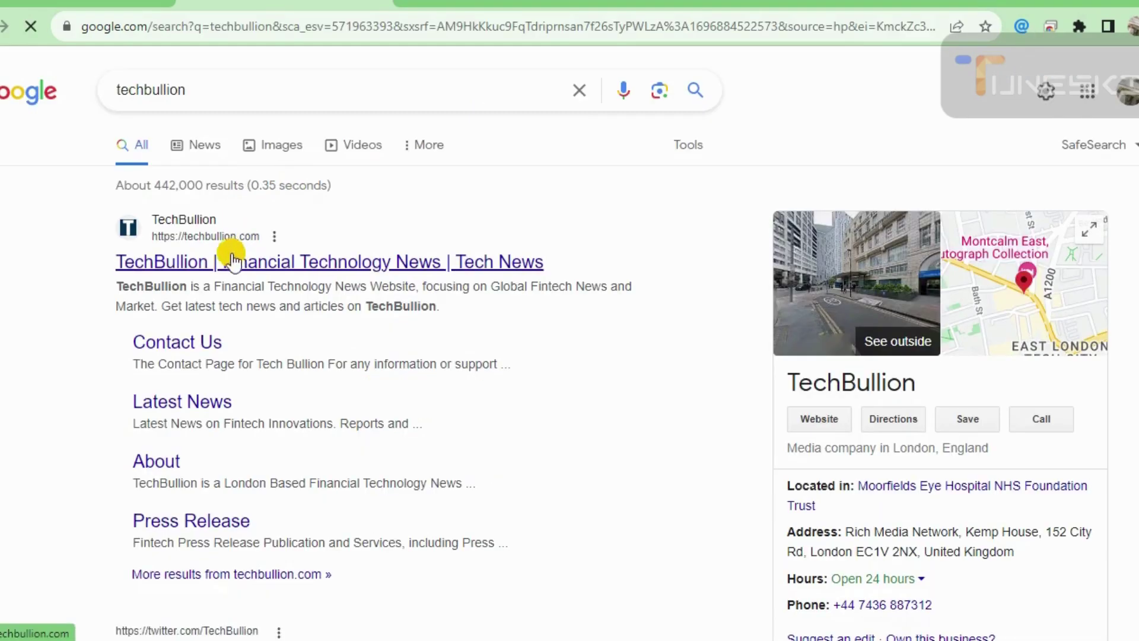
pyautogui.click(181, 228)
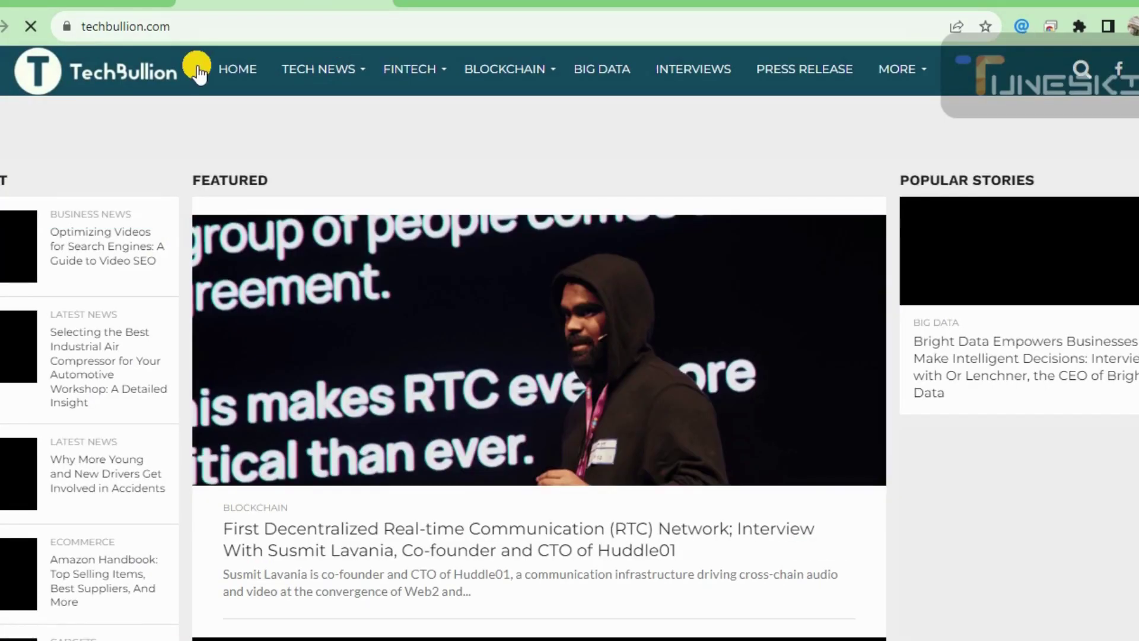
pyautogui.click(170, 27)
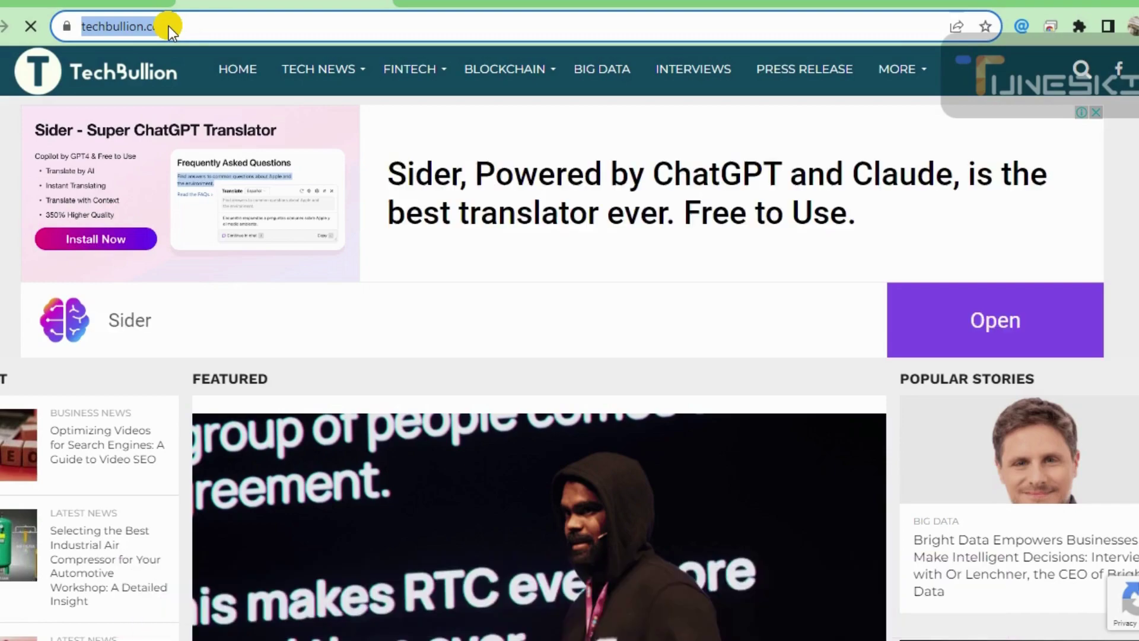
pyautogui.click(159, 4)
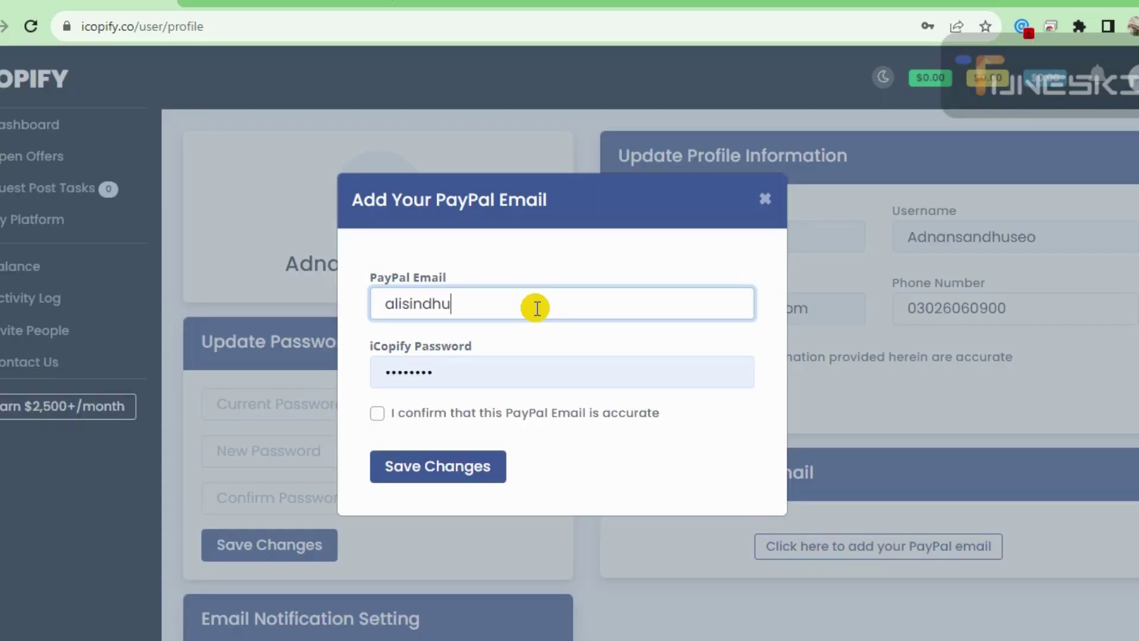
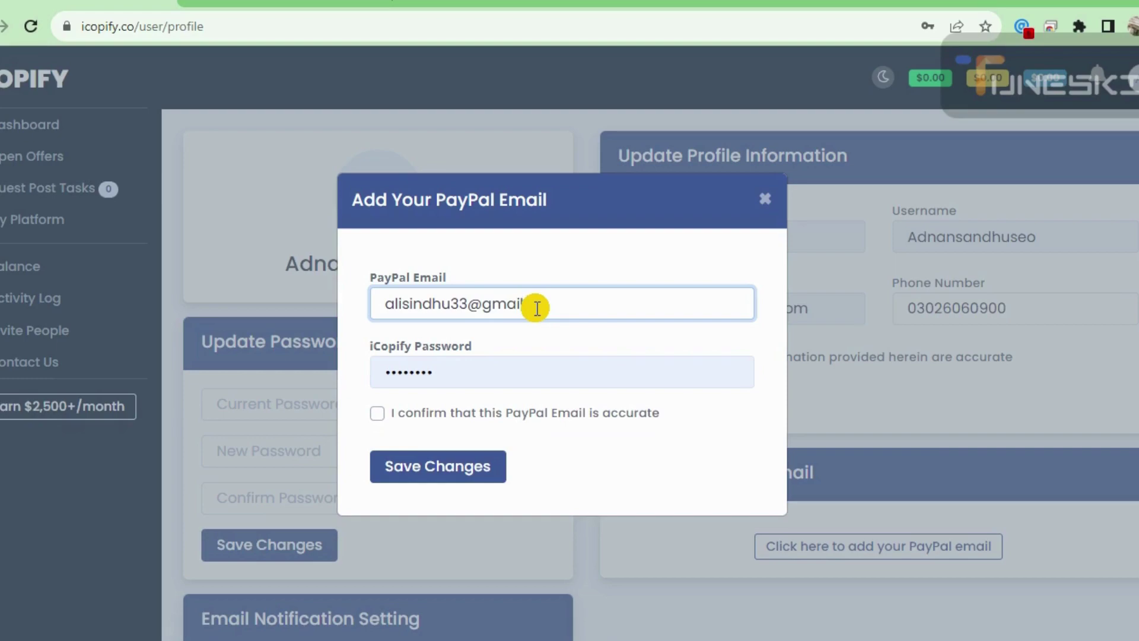
# - Enter the PayPal e-mail address, tick the accuracy confirmation, and save it
pyautogui.click(379, 414)
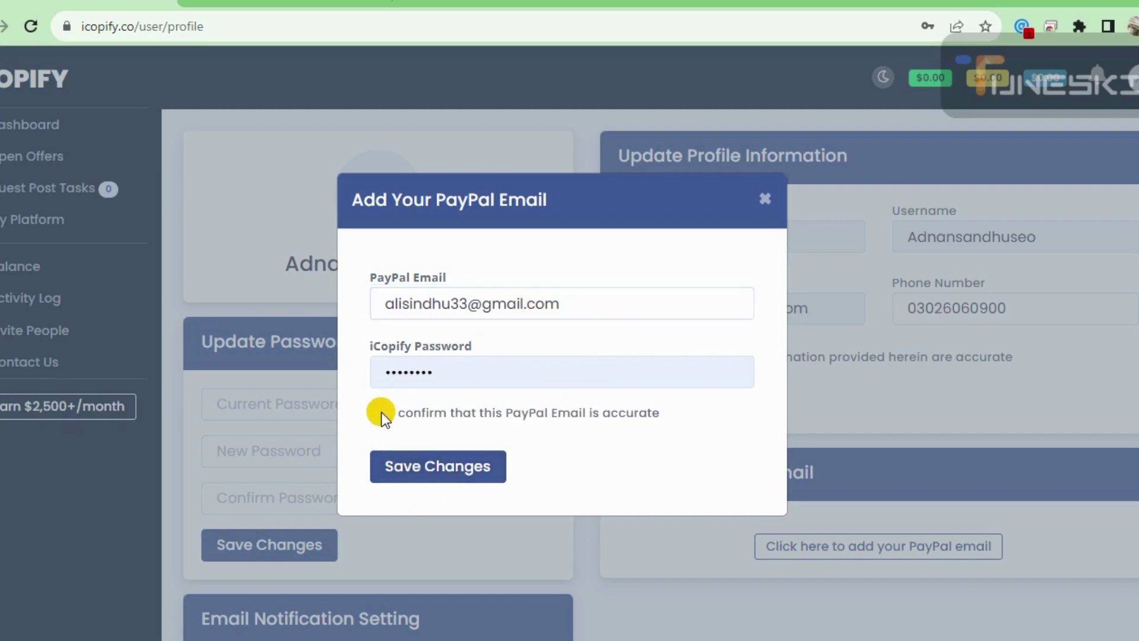
pyautogui.click(449, 468)
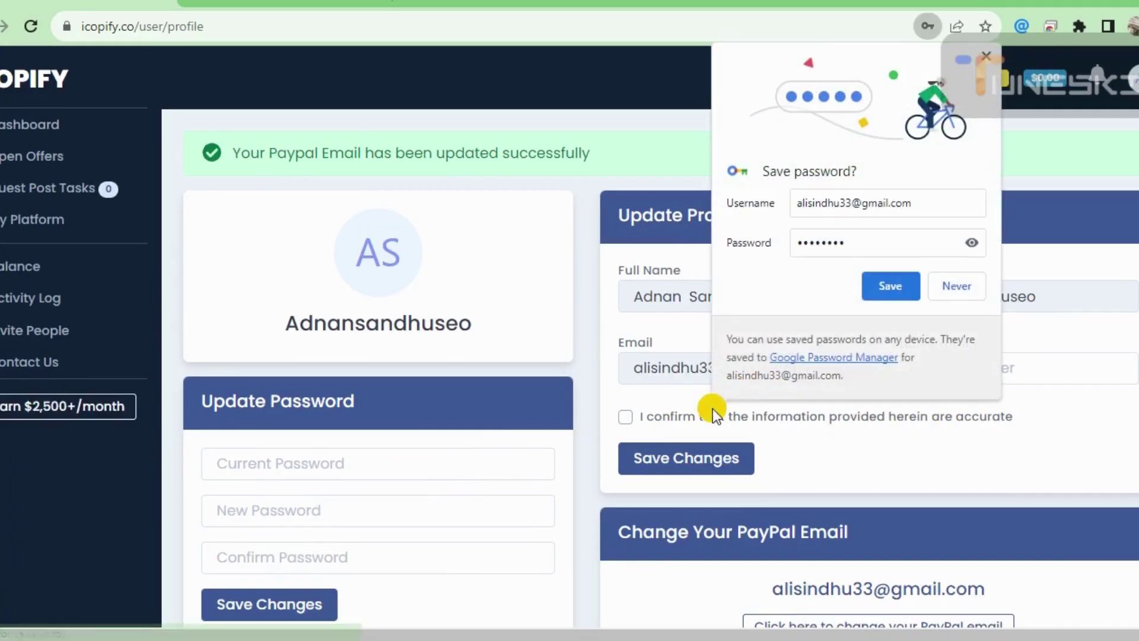
# - Save the password in Chrome, confirm the profile details are accurate, and save the profile
pyautogui.click(891, 286)
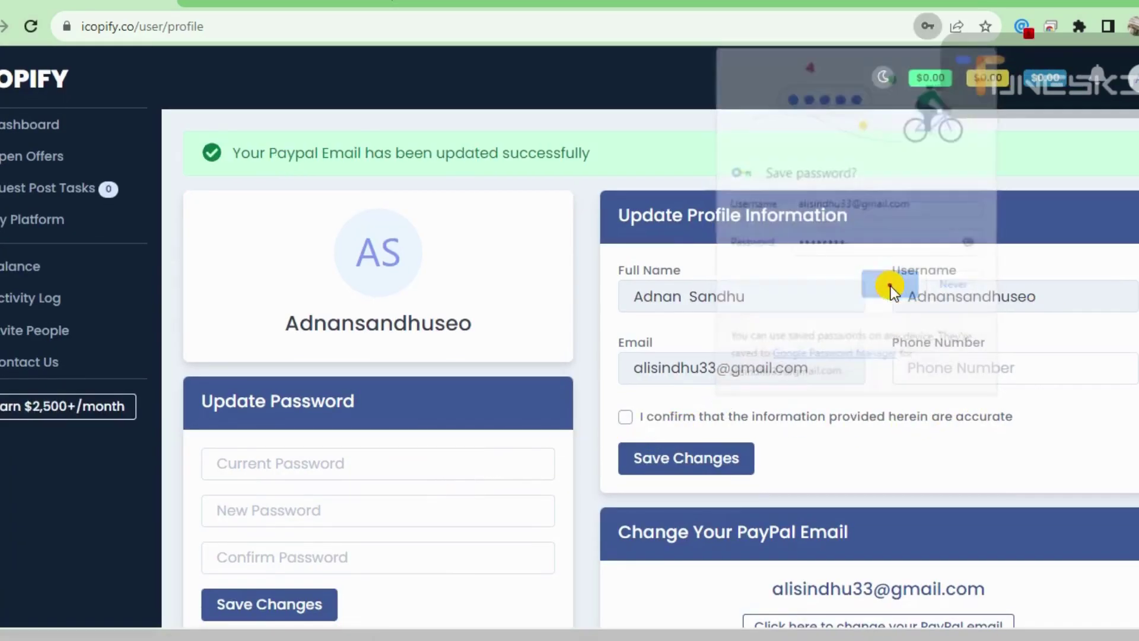
pyautogui.click(624, 419)
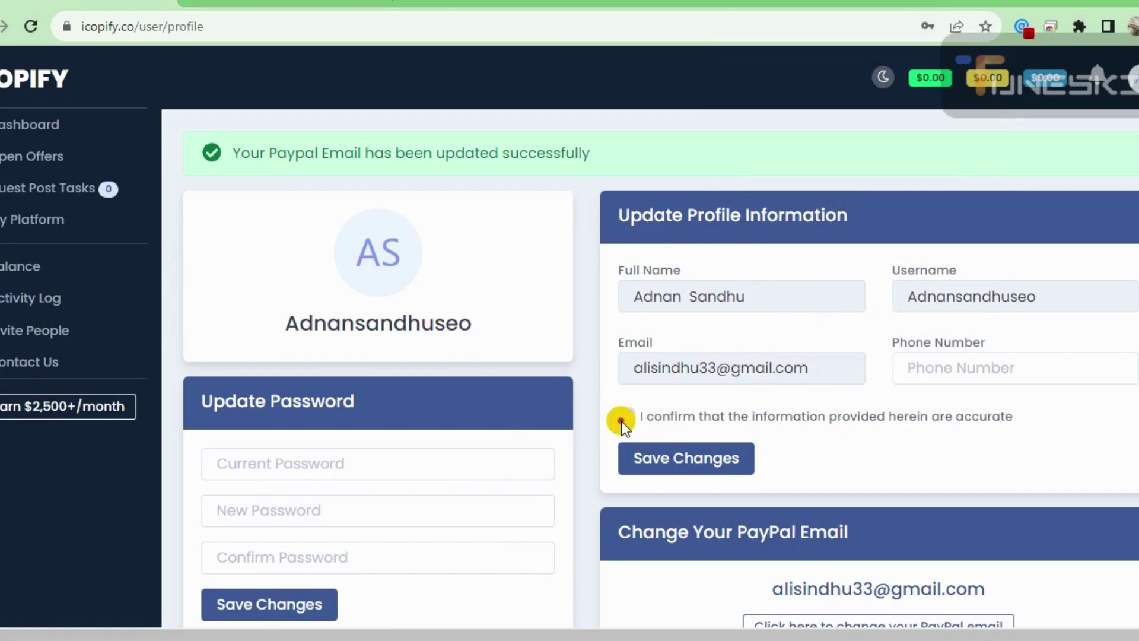
pyautogui.click(667, 453)
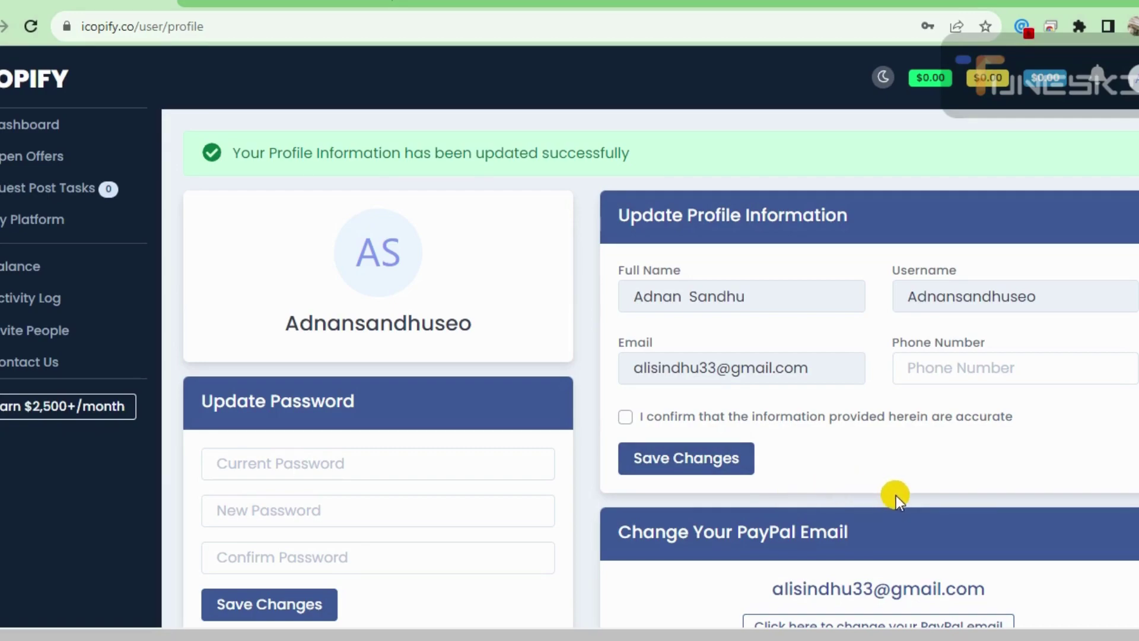
pyautogui.scroll(-4, 902, 415)
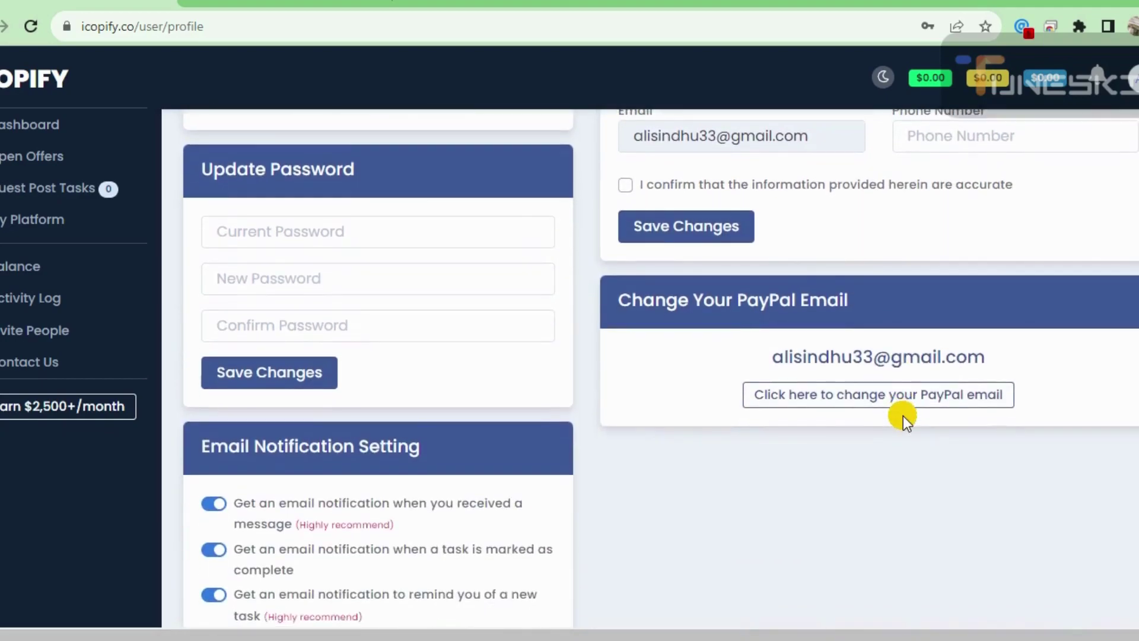
pyautogui.scroll(5, 903, 416)
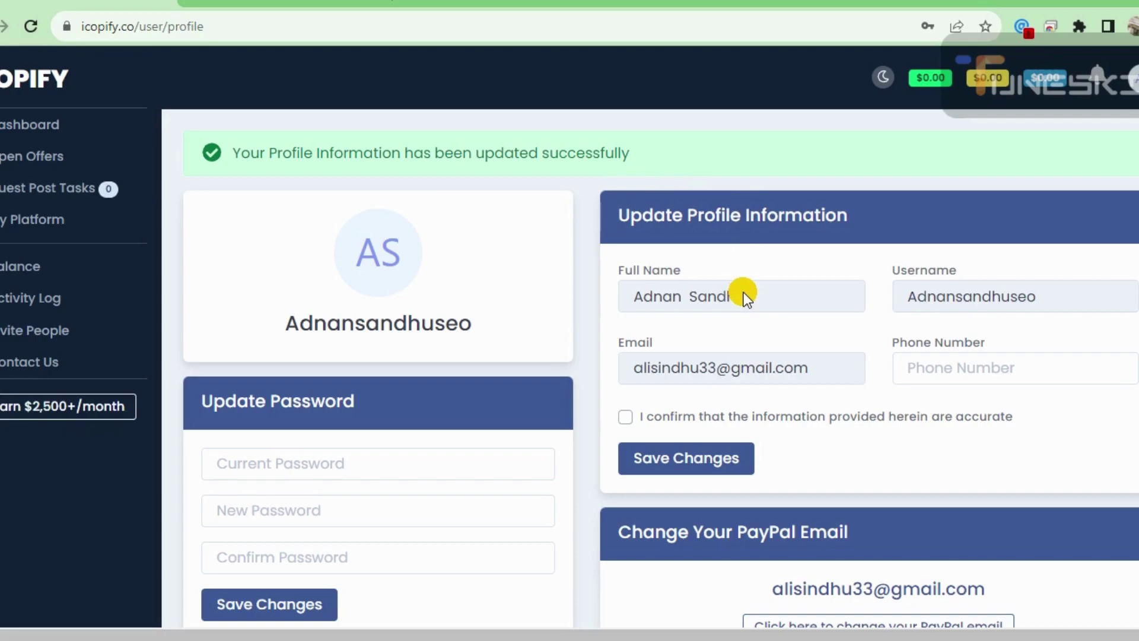
pyautogui.scroll(-4, 743, 292)
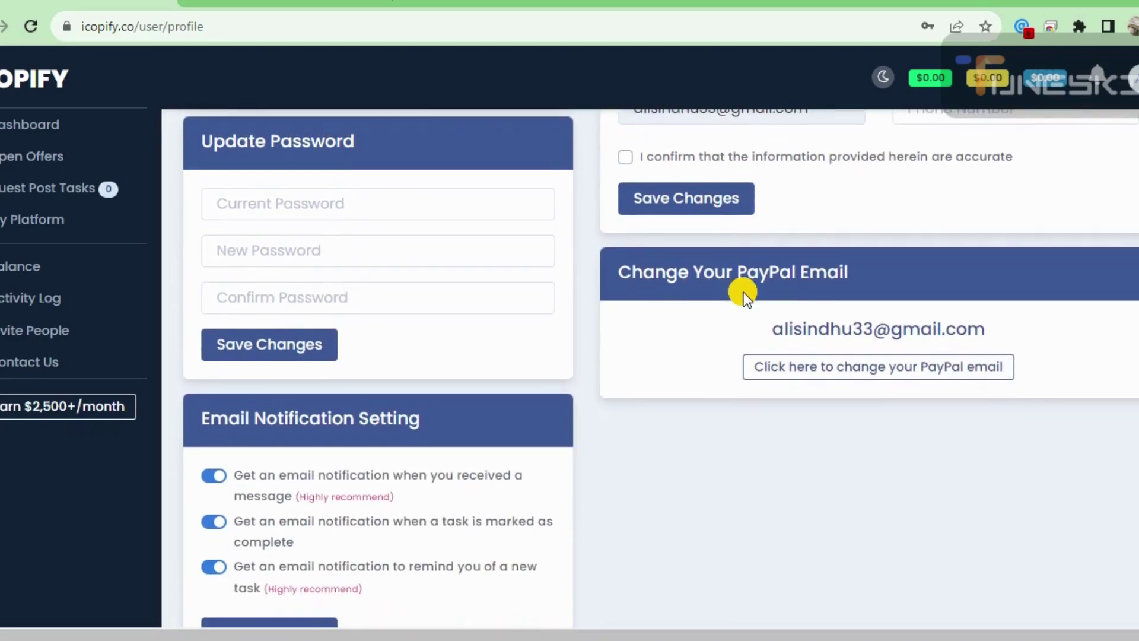
pyautogui.scroll(4, 743, 293)
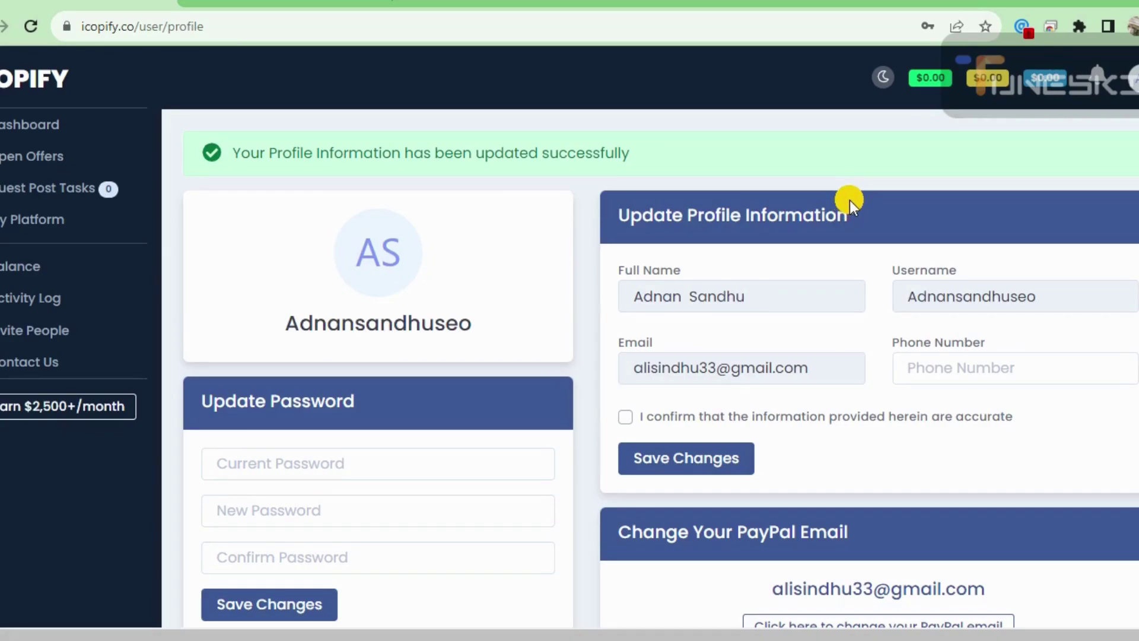
# - From My Platform, choose Add New Website and click Agree & Add New Website
pyautogui.click(34, 217)
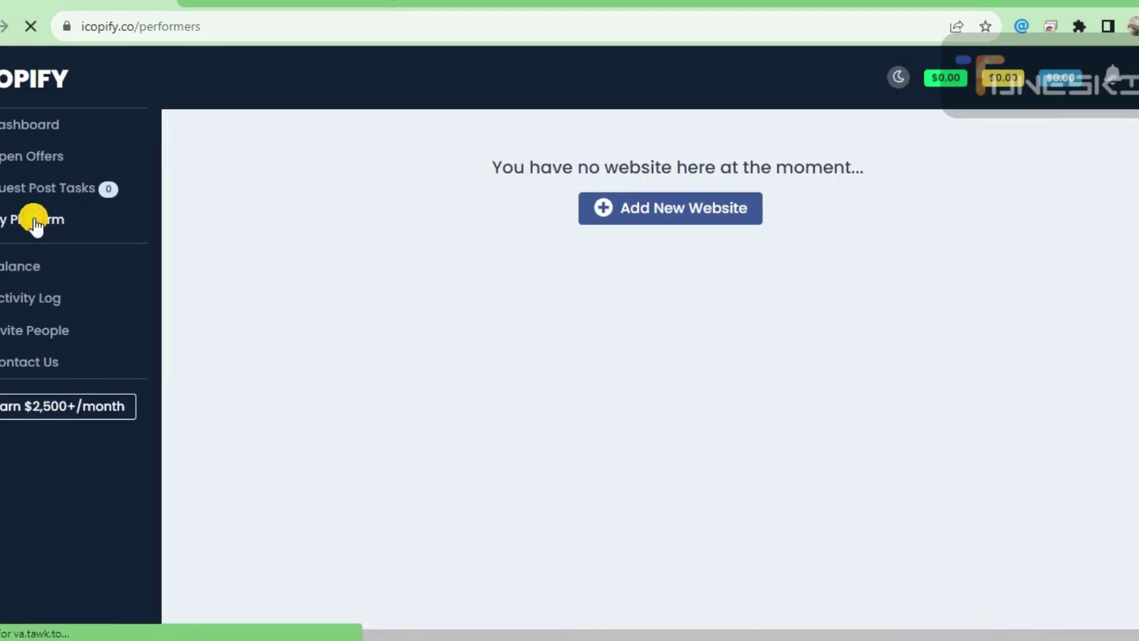
pyautogui.click(701, 202)
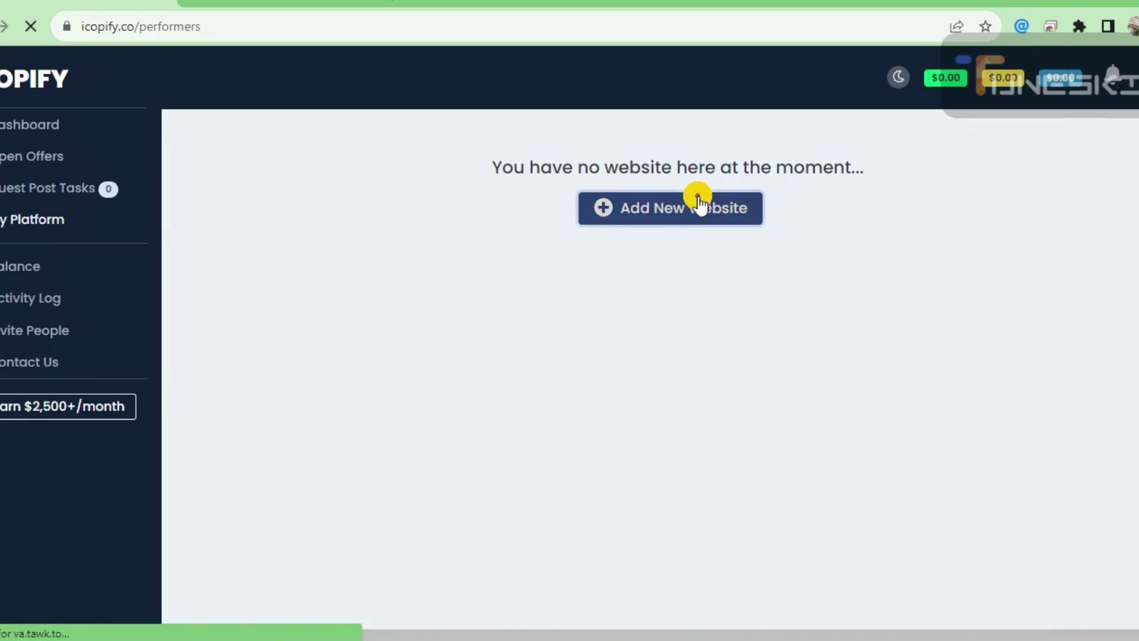
pyautogui.scroll(-10, 584, 331)
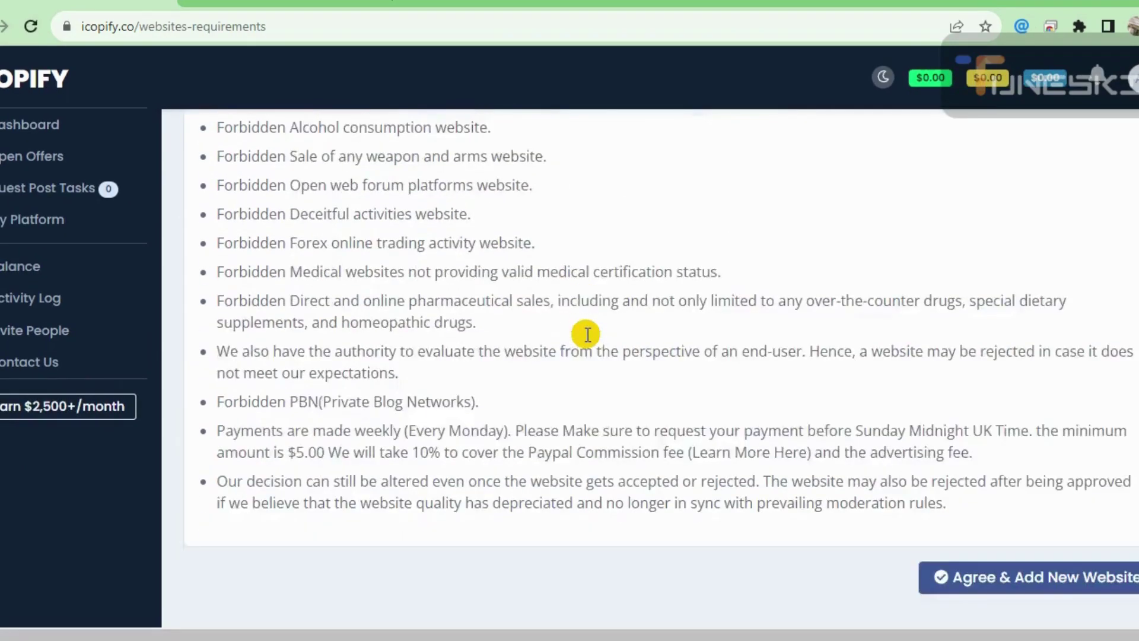
pyautogui.click(1046, 524)
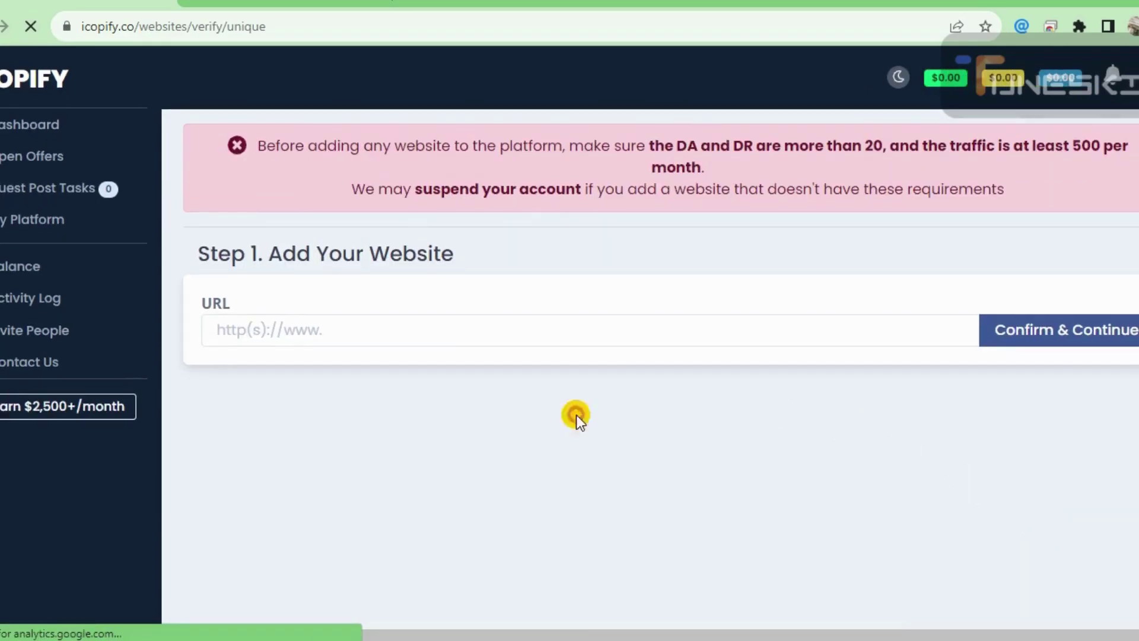
pyautogui.click(349, 329)
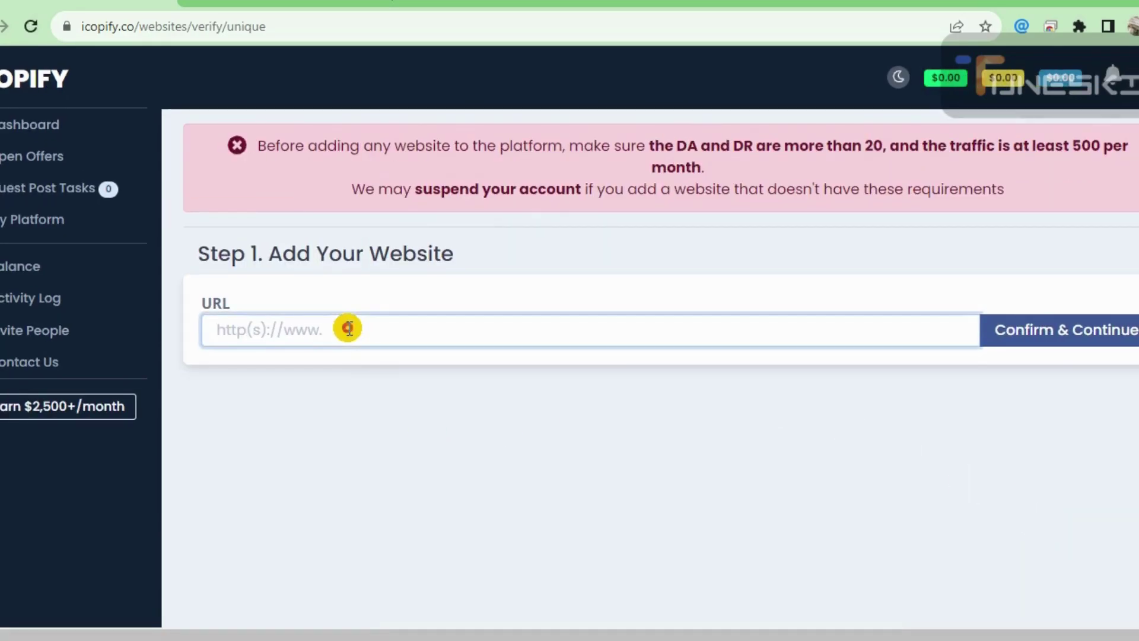
pyautogui.write('https://wtechbullion.com')
pyautogui.write('ww.')
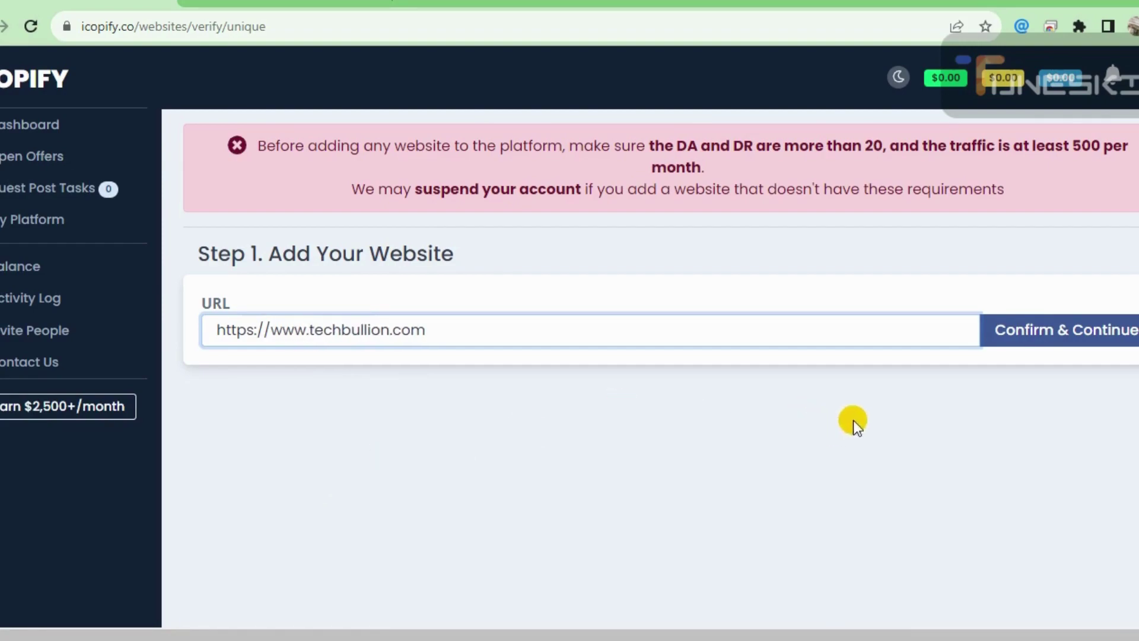
pyautogui.click(1094, 330)
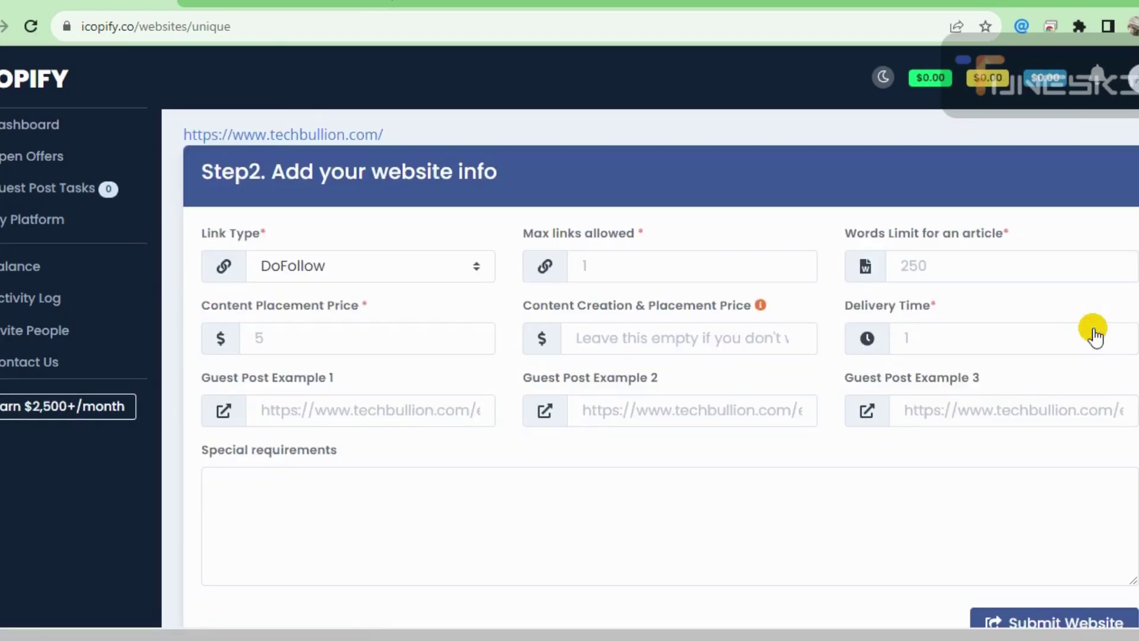
# - Submit the listing: max links 2, 1000 words, placement $120, creation $150, delivery 3
pyautogui.click(647, 261)
pyautogui.write('2')
pyautogui.press('Tab')
pyautogui.write('1000')
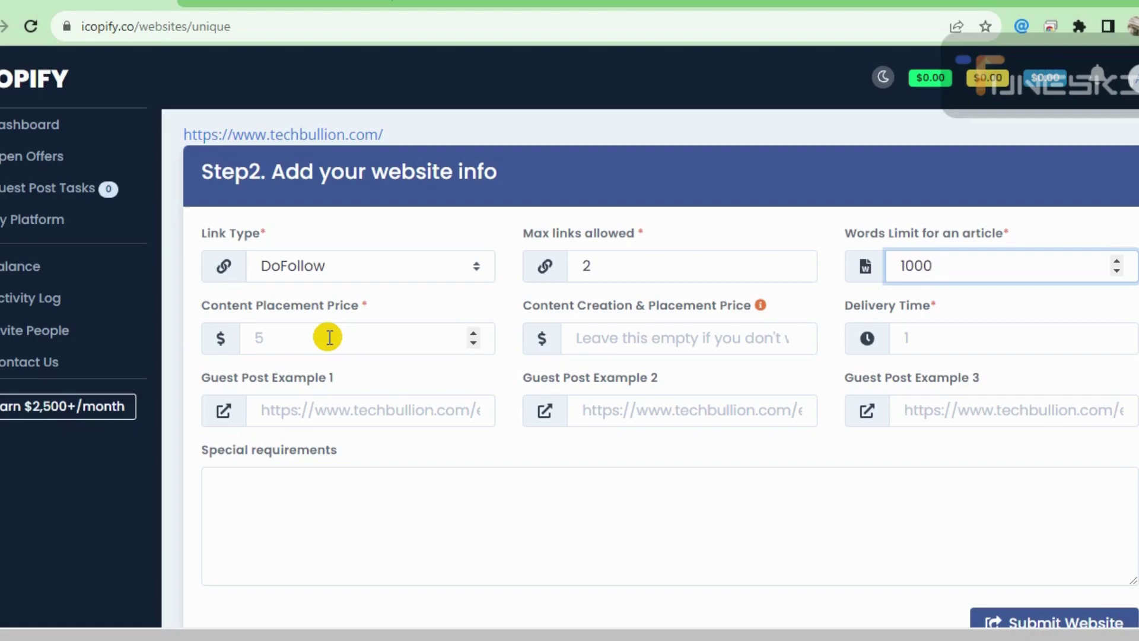
pyautogui.click(328, 337)
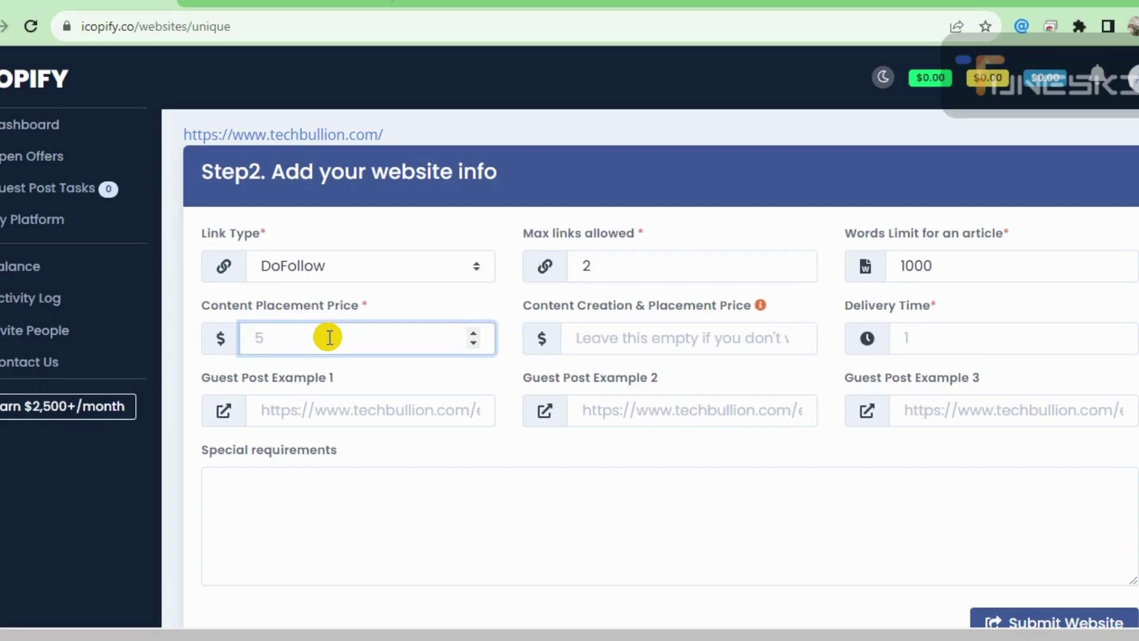
pyautogui.write('120')
pyautogui.press('Tab')
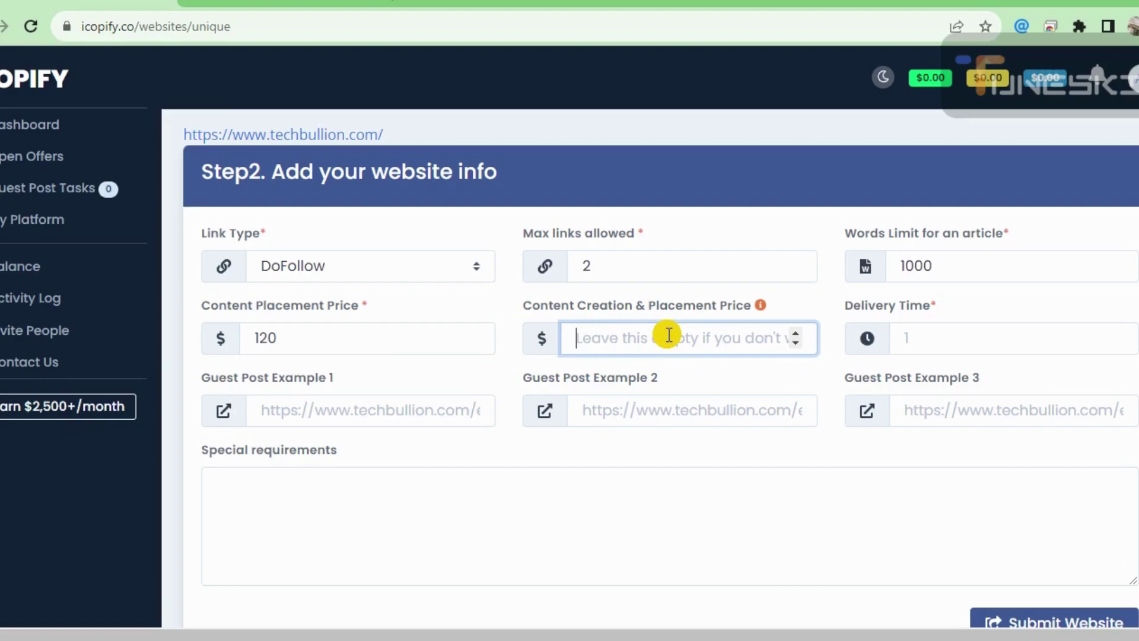
pyautogui.write('150')
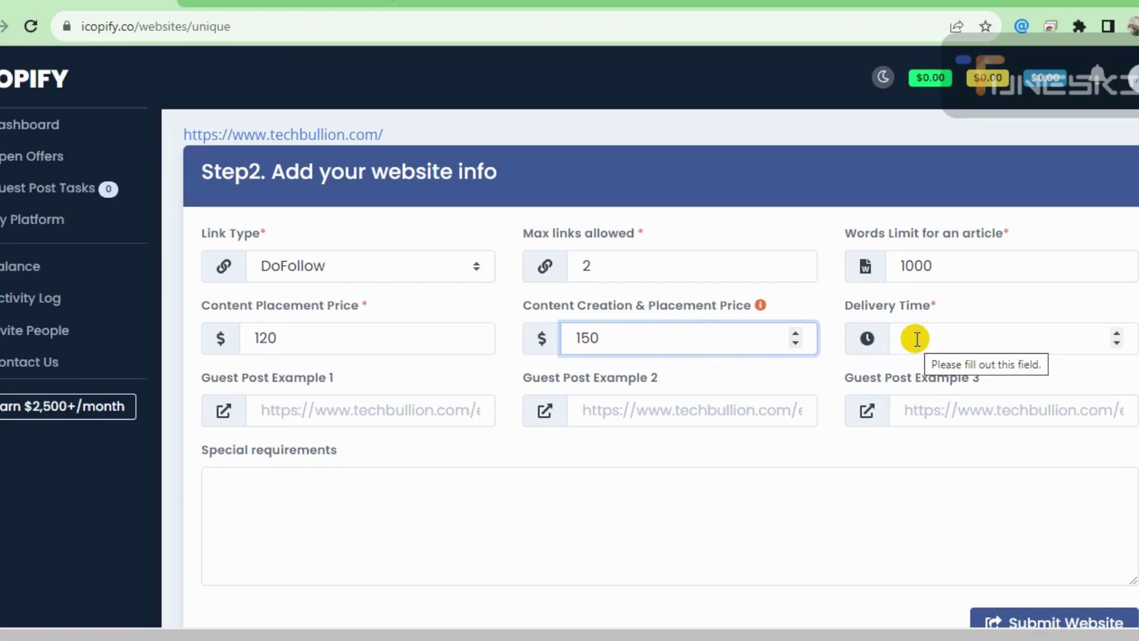
pyautogui.click(915, 339)
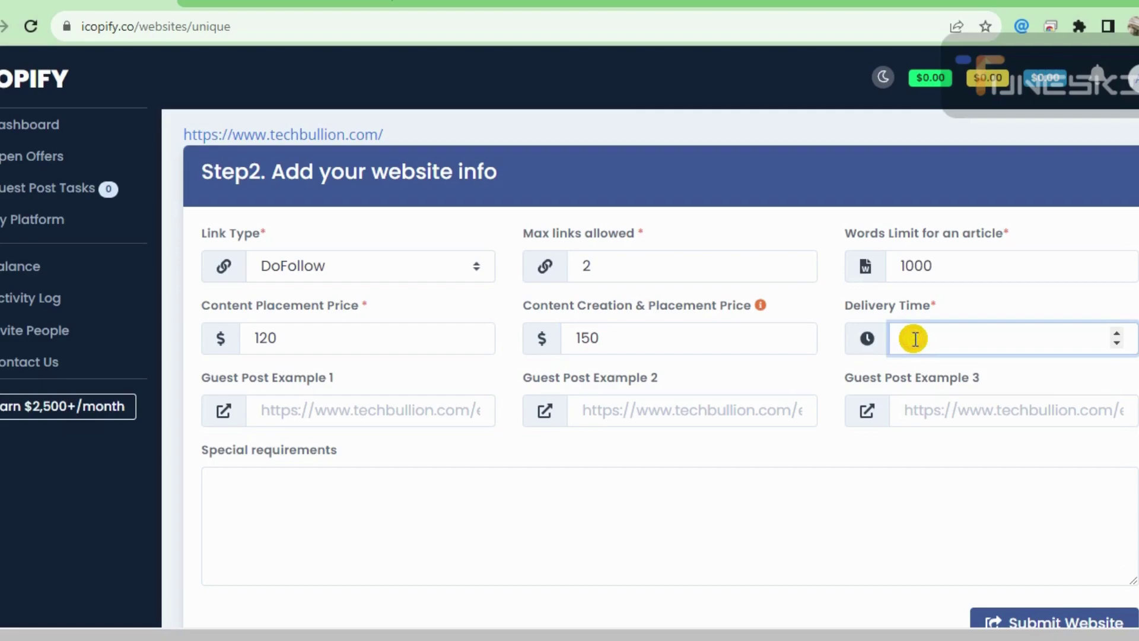
pyautogui.write('3')
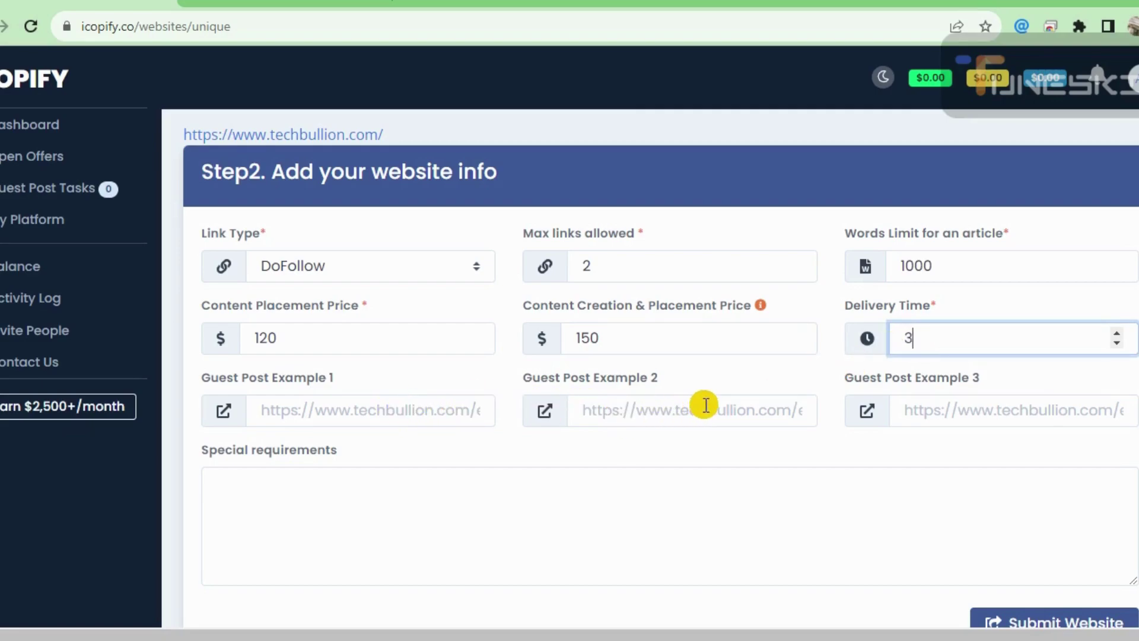
pyautogui.press('Return')
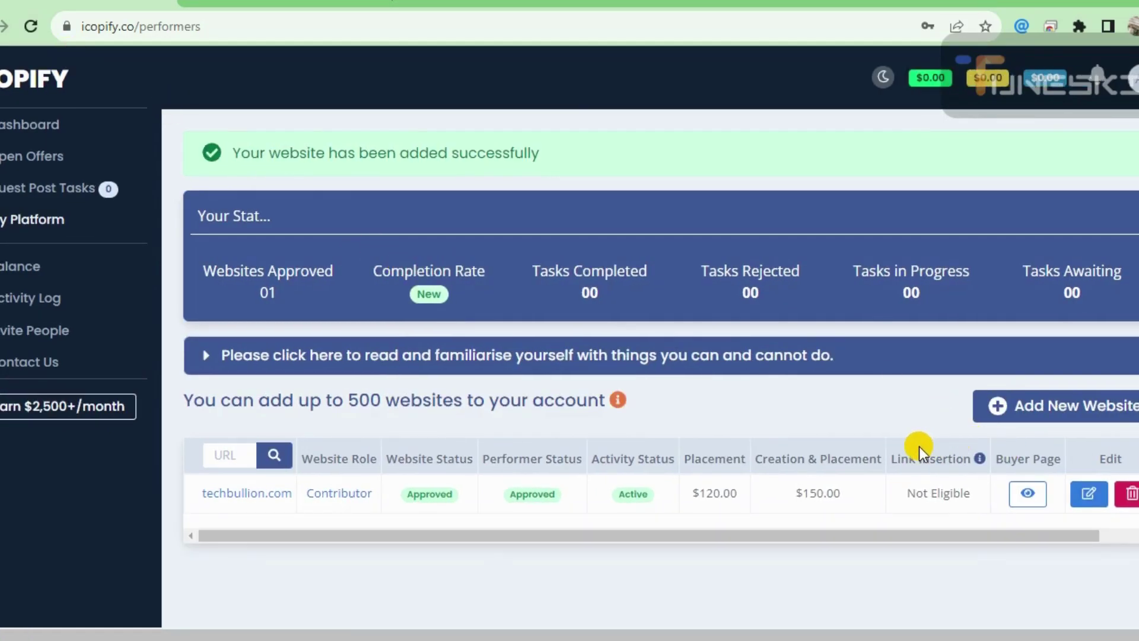
pyautogui.scroll(-1, 919, 446)
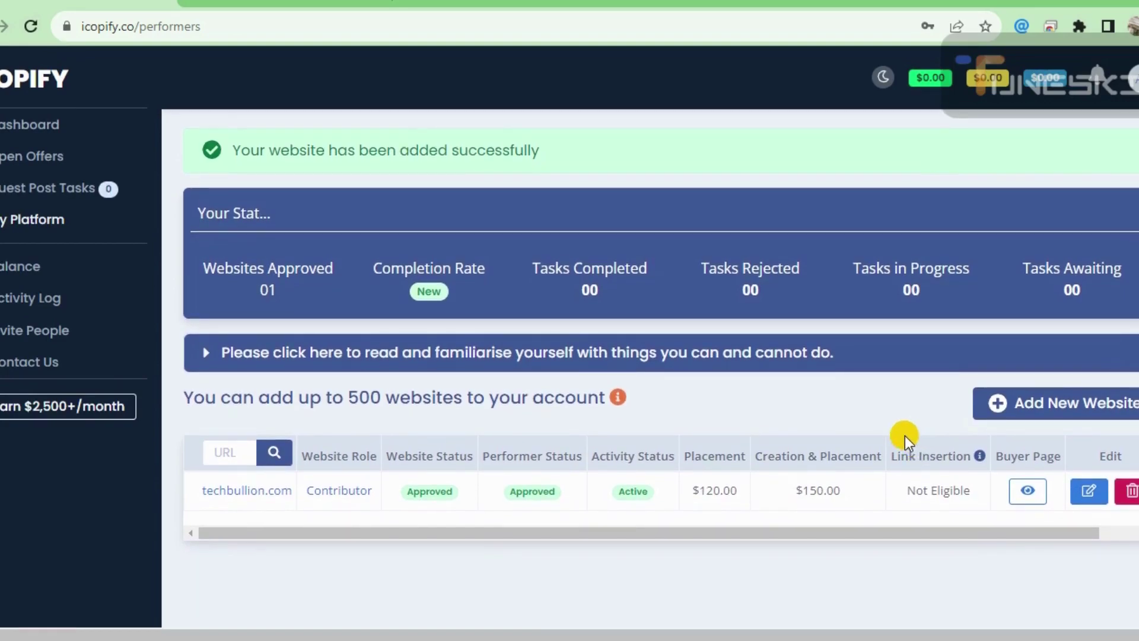